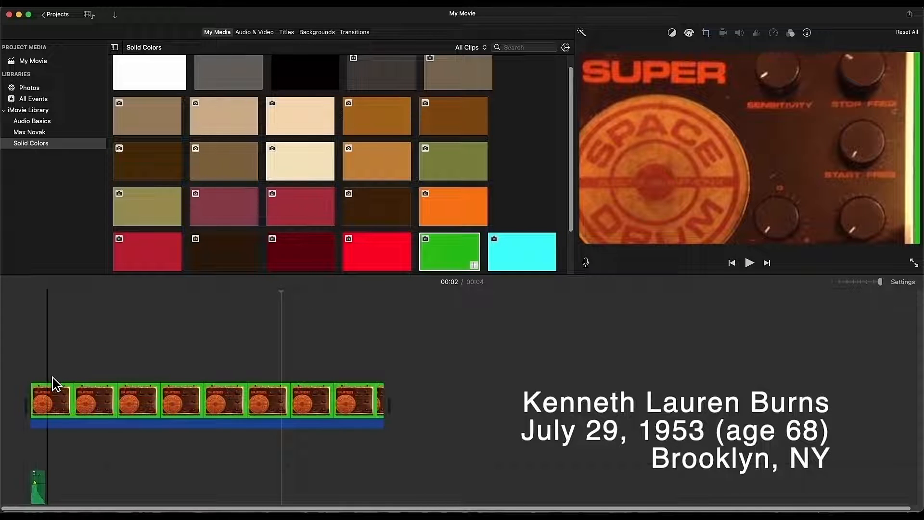
# Play the drum pedal clip and open its Ken Burns crop to review the start and end frames.
pyautogui.press('space')
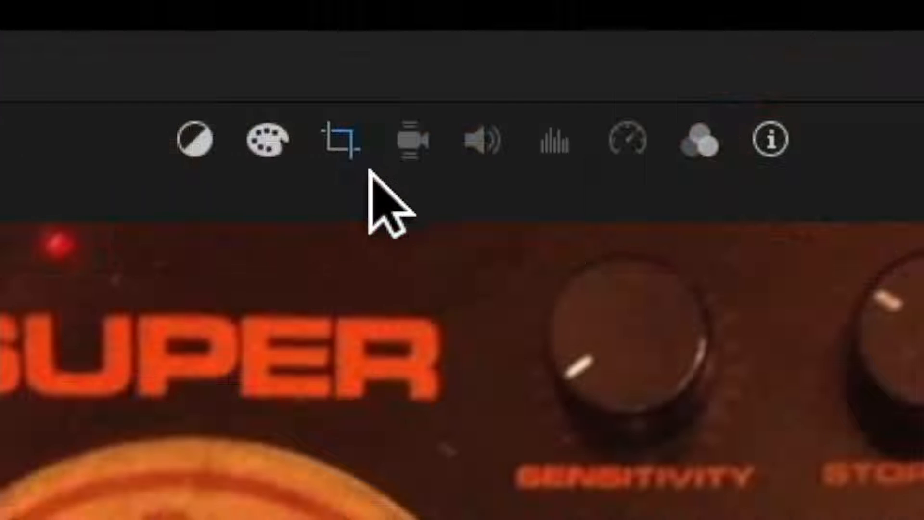
pyautogui.click(706, 32)
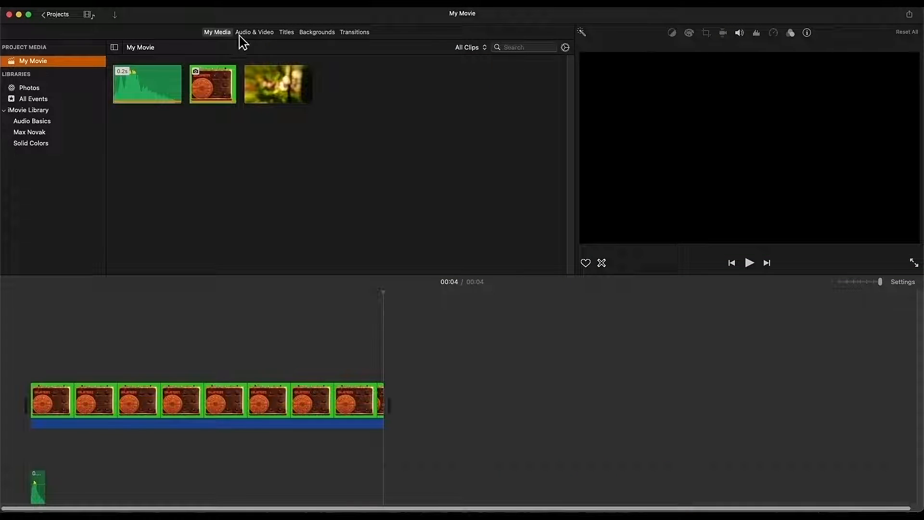
pyautogui.click(673, 48)
pyautogui.moveTo(455, 384); pyautogui.dragTo(219, 400)
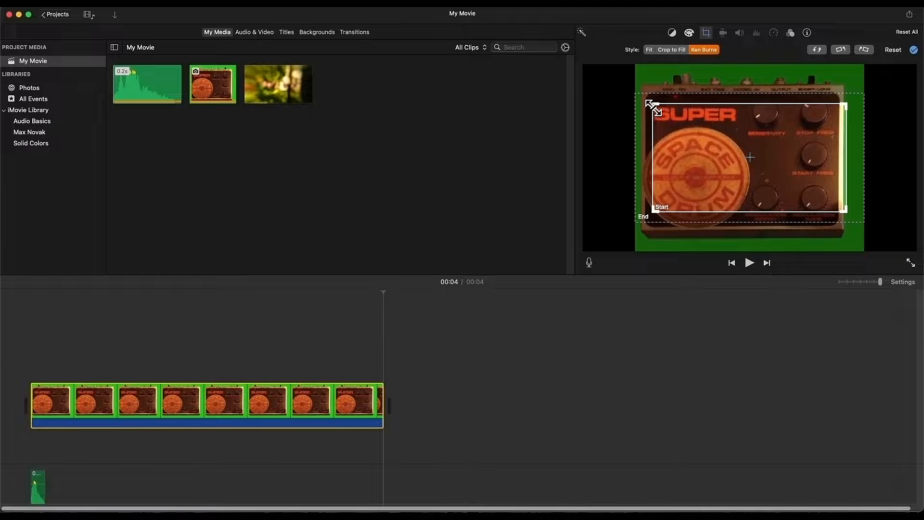
# Apply the Auto color balance to the drum pedal clip.
pyautogui.click(672, 33)
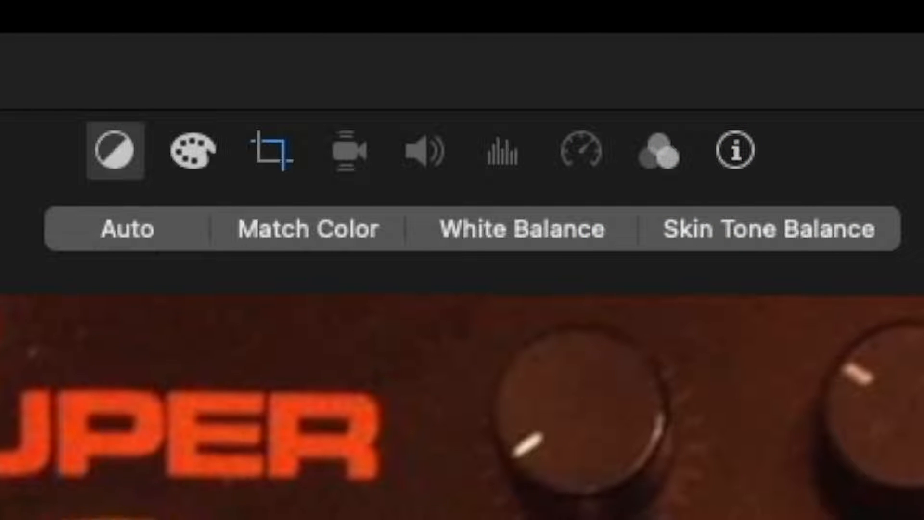
pyautogui.click(142, 230)
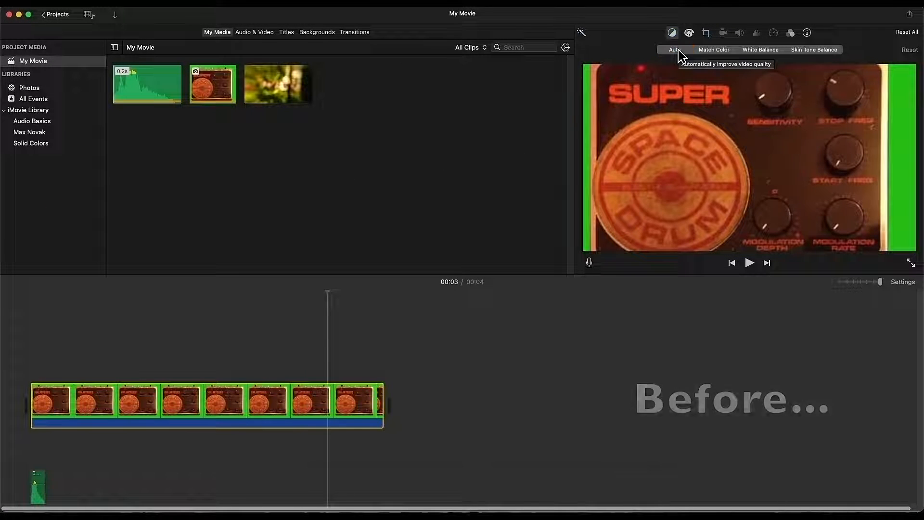
pyautogui.click(675, 49)
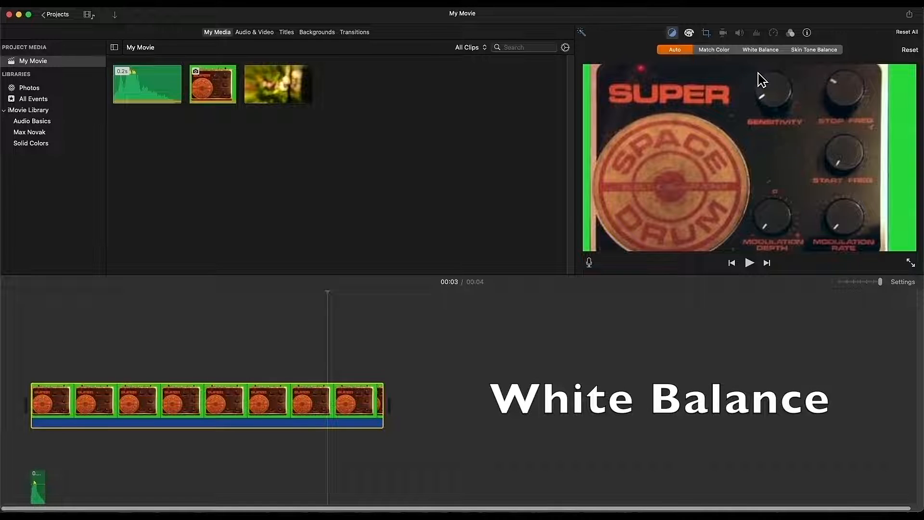
# Compare the pedal clip with and without the Auto color balance, and reset its color balance adjustments.
pyautogui.press('super+z')
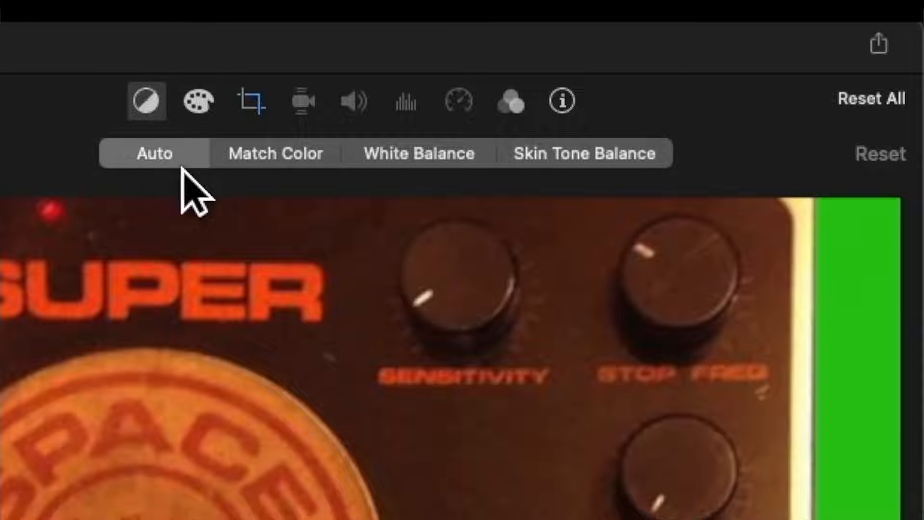
pyautogui.click(166, 155)
pyautogui.press('super+z')
pyautogui.click(166, 155)
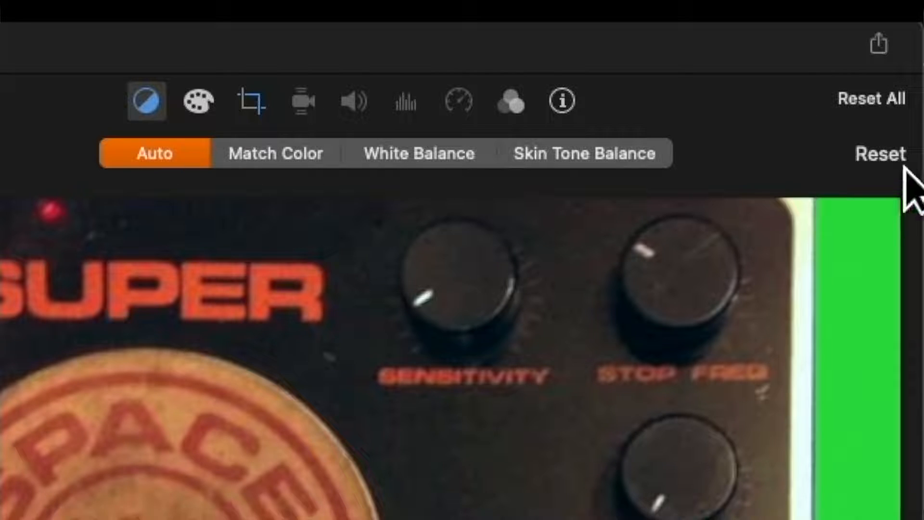
pyautogui.click(879, 154)
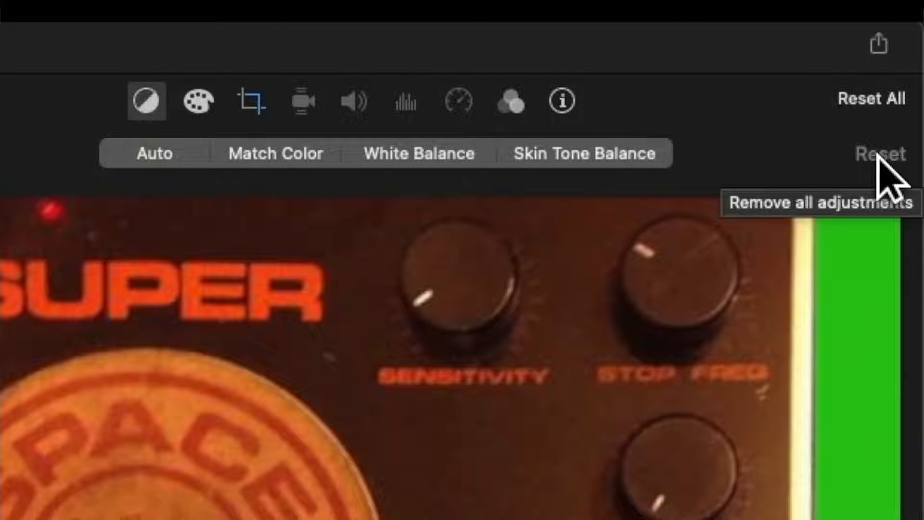
pyautogui.click(168, 165)
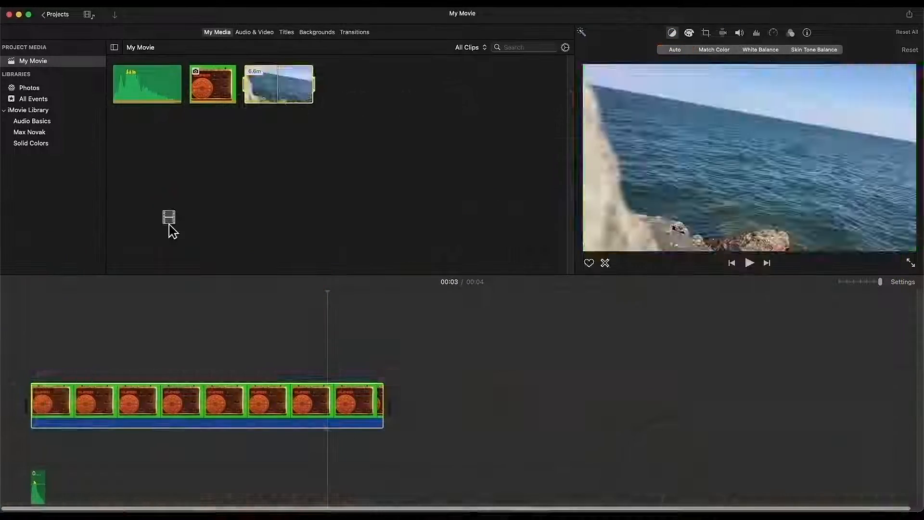
# Insert the 6.6-minute video clip before the drum pedal clip and zoom the timeline out to fit both.
pyautogui.moveTo(169, 224); pyautogui.dragTo(48, 402)
pyautogui.moveTo(879, 282); pyautogui.dragTo(818, 285)
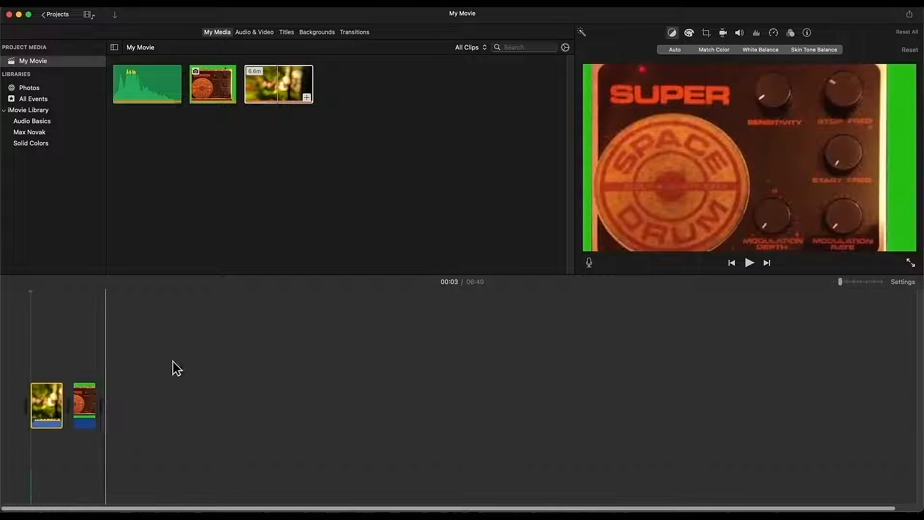
# Try Match Color on the drum pedal clip using a frame of the first clip, and cancel it.
pyautogui.click(83, 414)
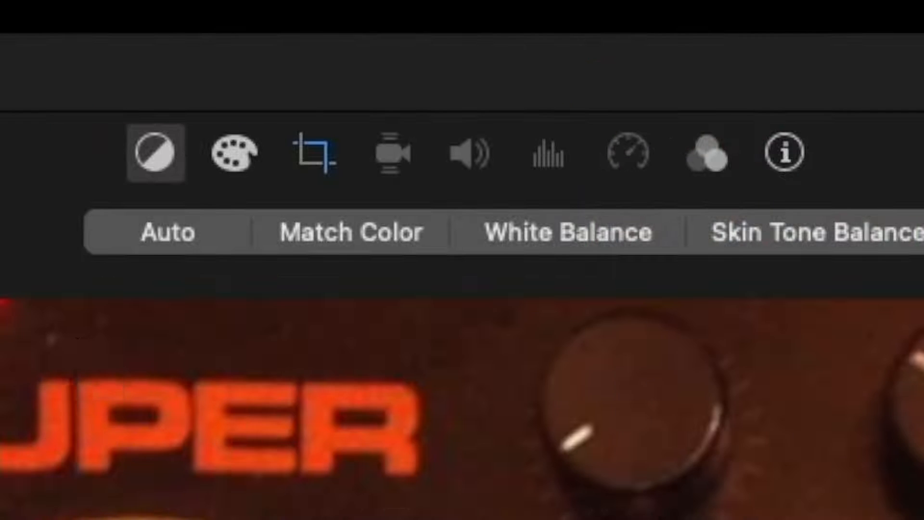
pyautogui.click(357, 230)
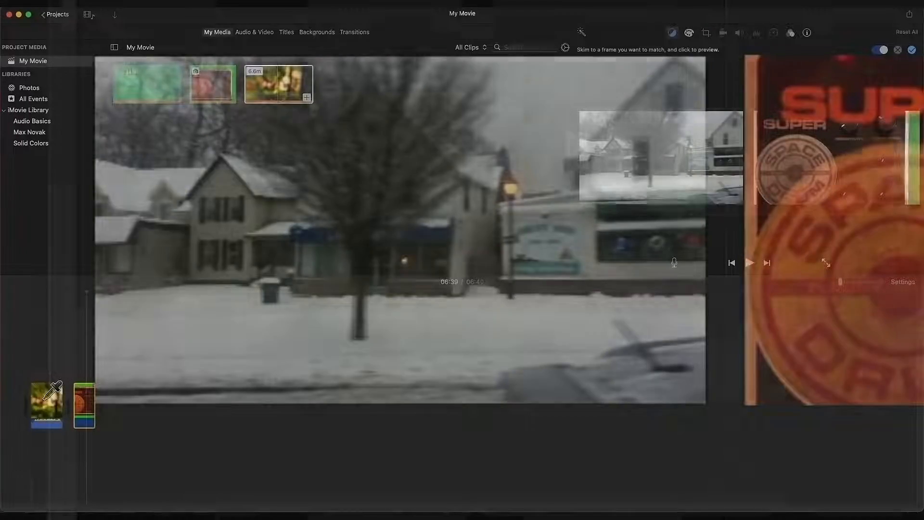
pyautogui.click(44, 399)
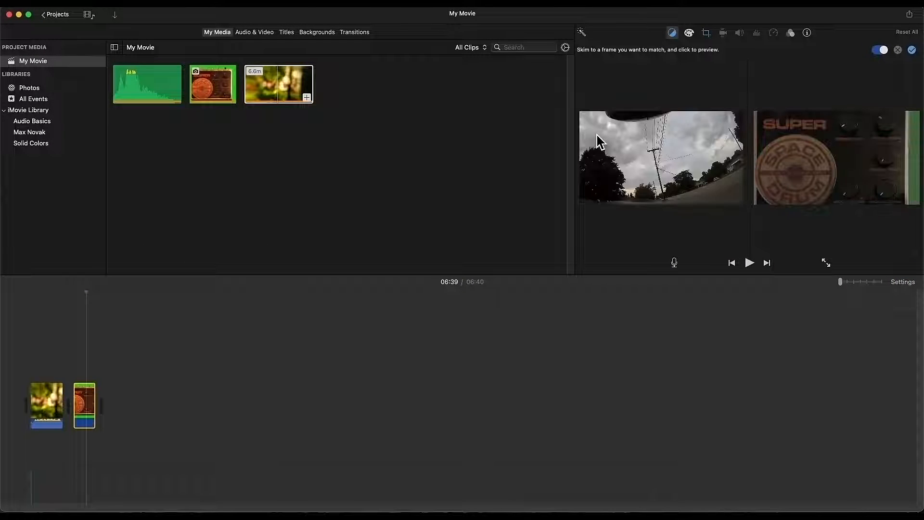
pyautogui.press('Escape')
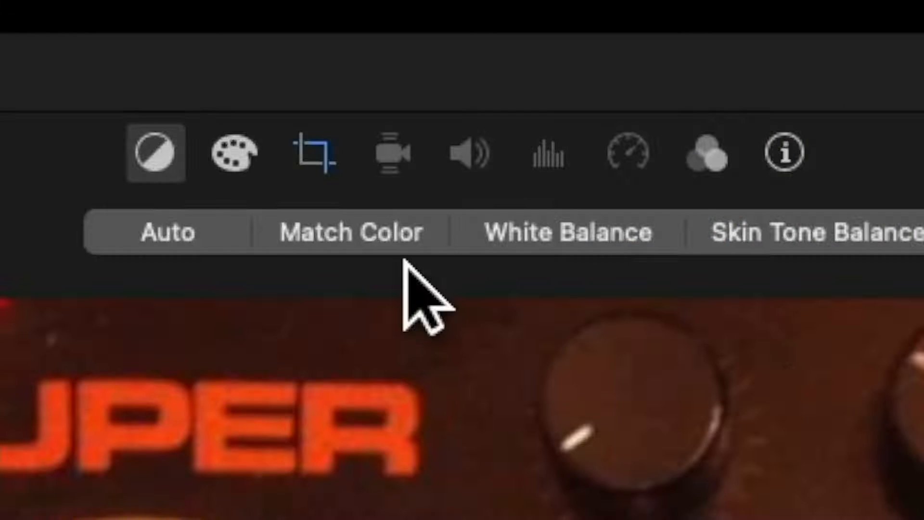
# Apply Match Color to the pedal clip from a dark frame of the first clip, and undo it.
pyautogui.click(713, 50)
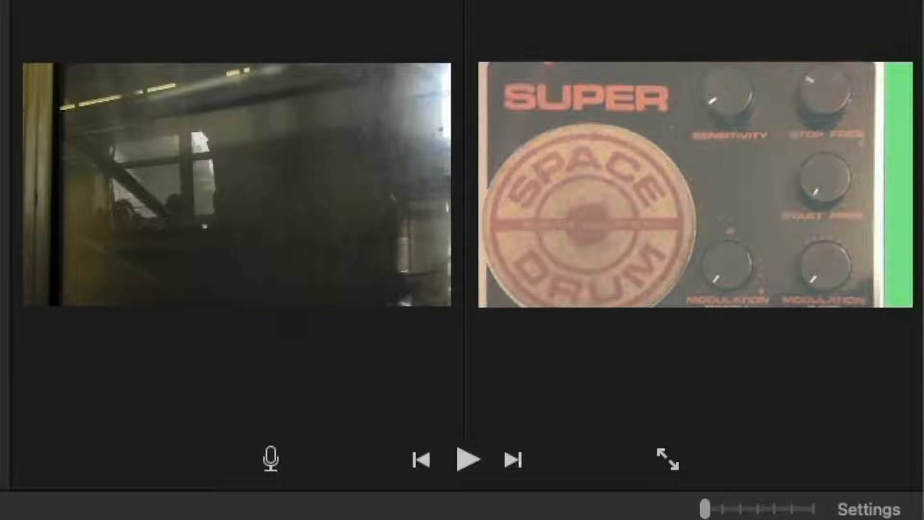
pyautogui.press('Return')
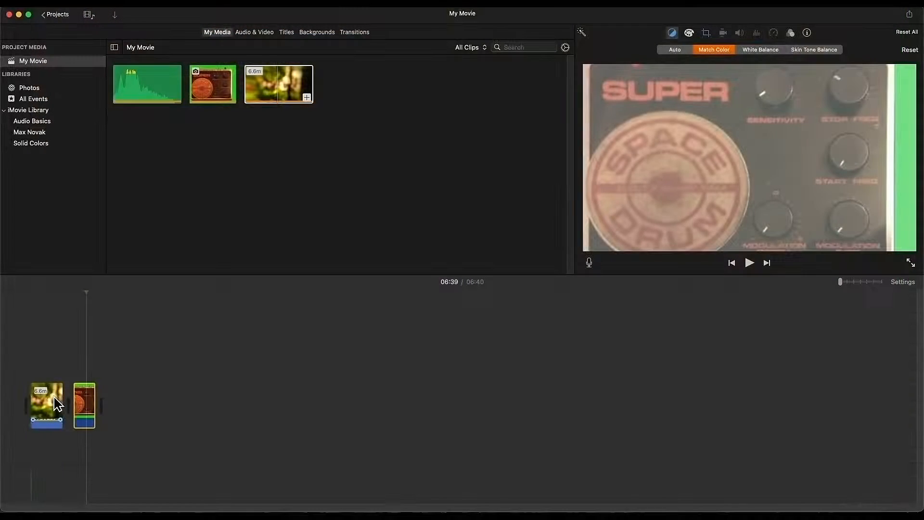
pyautogui.press('super+z')
# Match the pedal clip's color to a pale grey frame of the first clip, apply it, and reset the color balance.
pyautogui.click(761, 50)
pyautogui.click(676, 34)
pyautogui.click(715, 50)
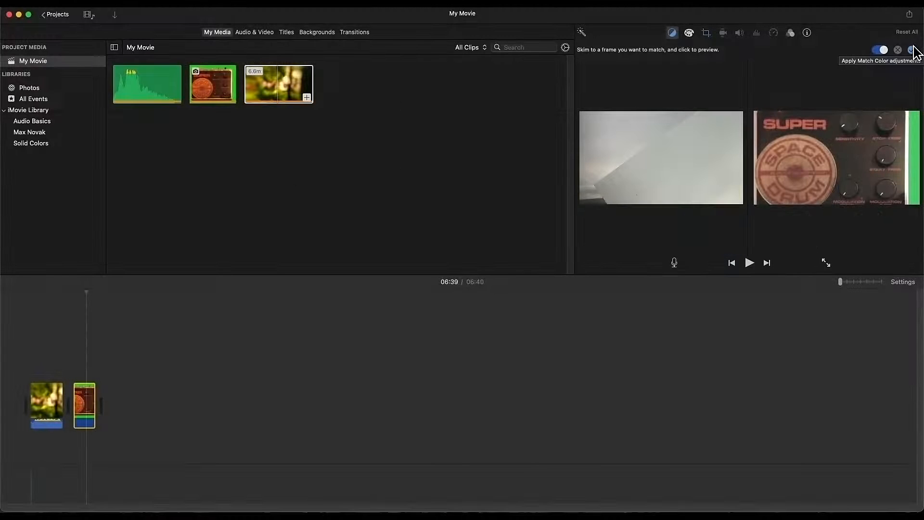
pyautogui.click(912, 49)
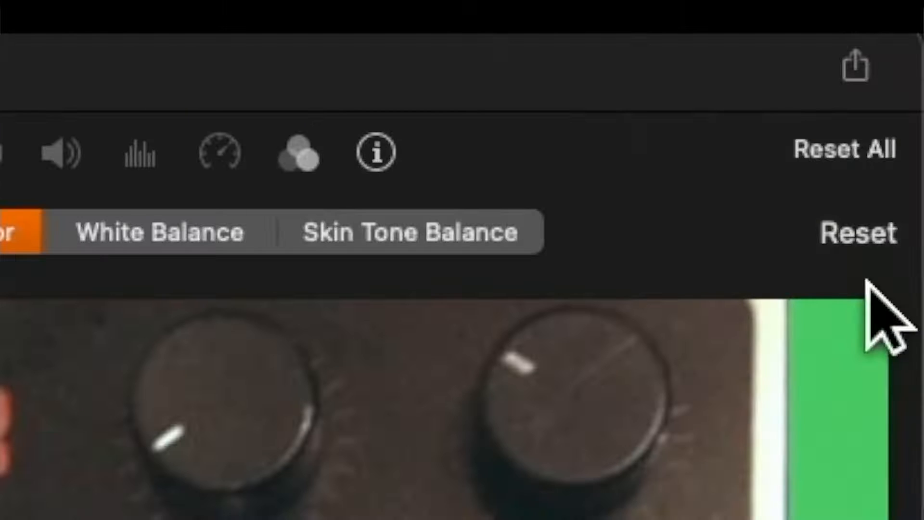
pyautogui.click(871, 243)
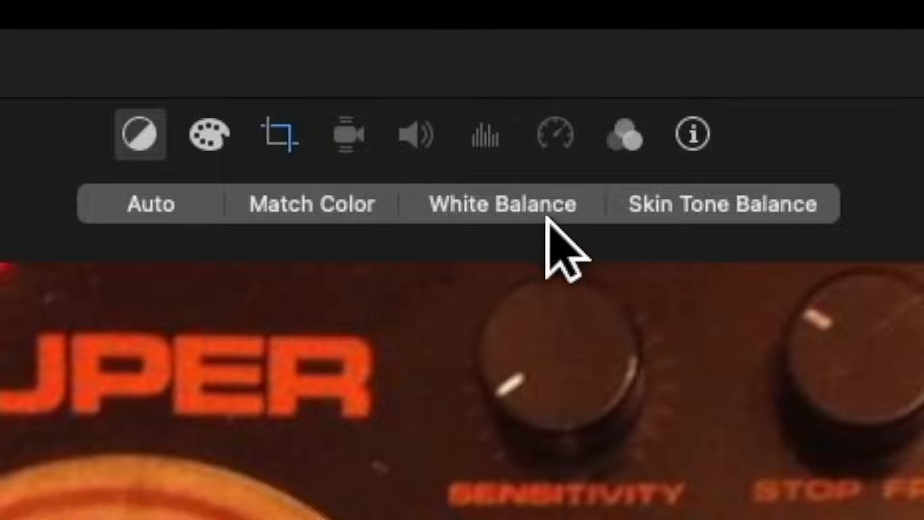
# Try White Balance on the pedal clip by sampling the white marker on the Sensitivity knob.
pyautogui.click(546, 217)
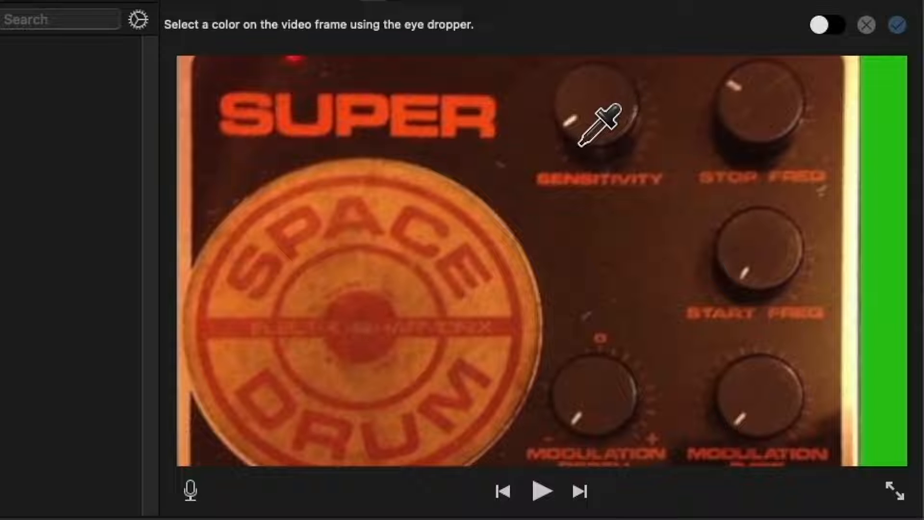
pyautogui.click(566, 125)
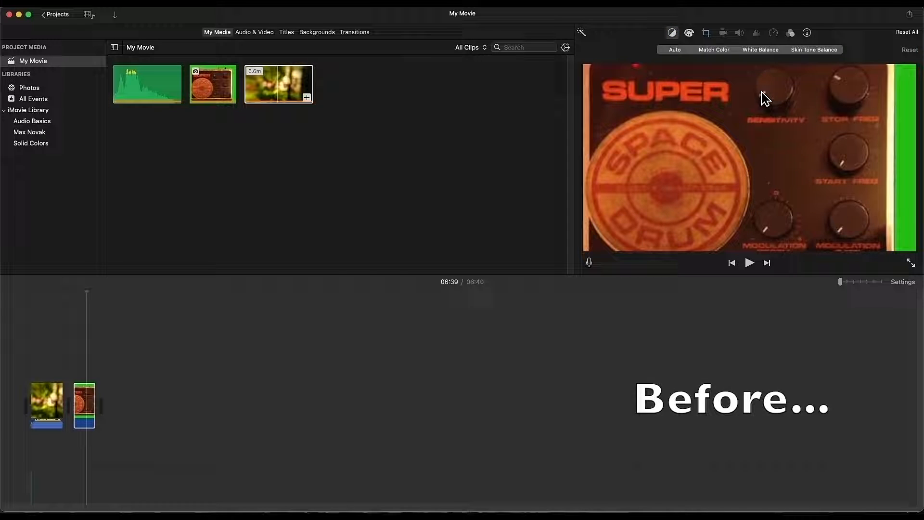
pyautogui.click(761, 50)
pyautogui.click(765, 93)
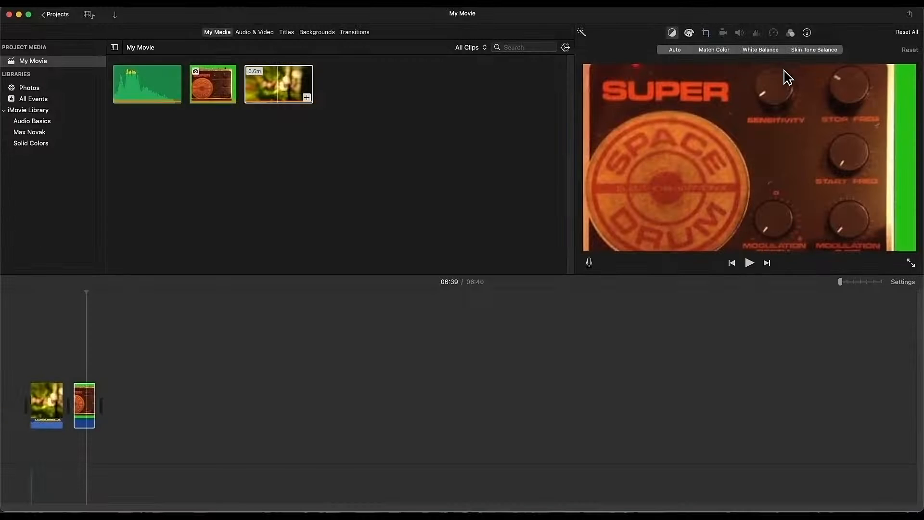
pyautogui.click(776, 53)
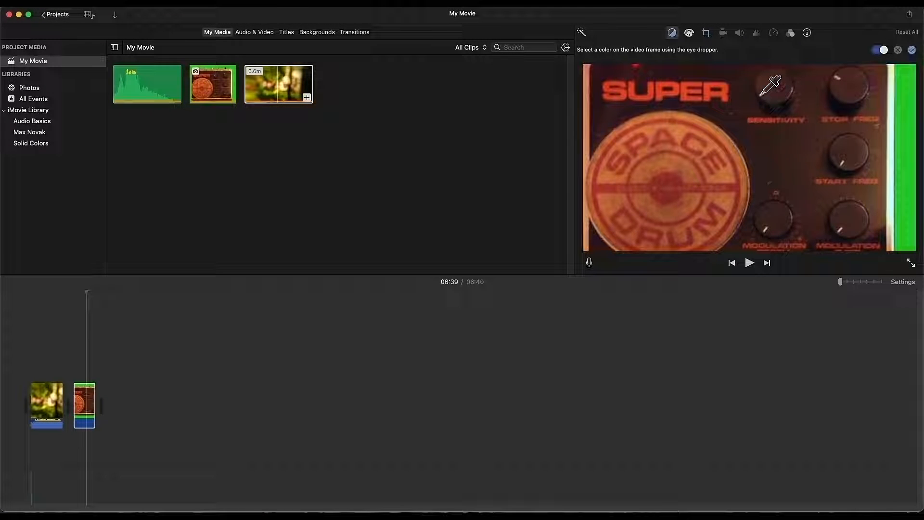
pyautogui.click(807, 89)
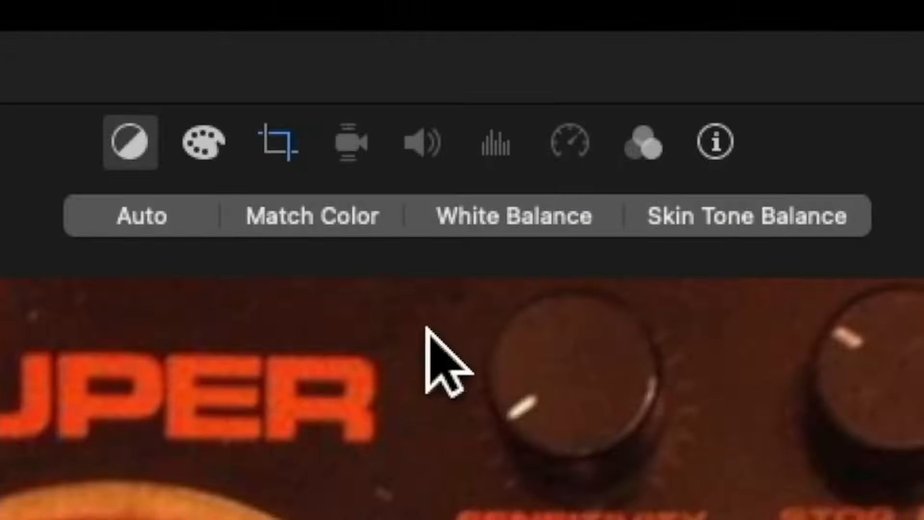
# Compare the Auto, Match Color and White Balance corrections on the pedal clip, matching against the first clip.
pyautogui.click(145, 219)
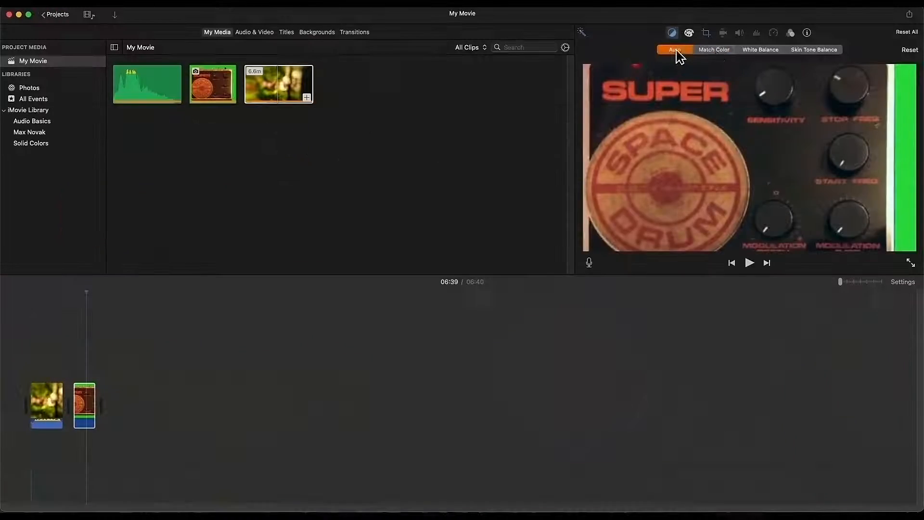
pyautogui.click(714, 50)
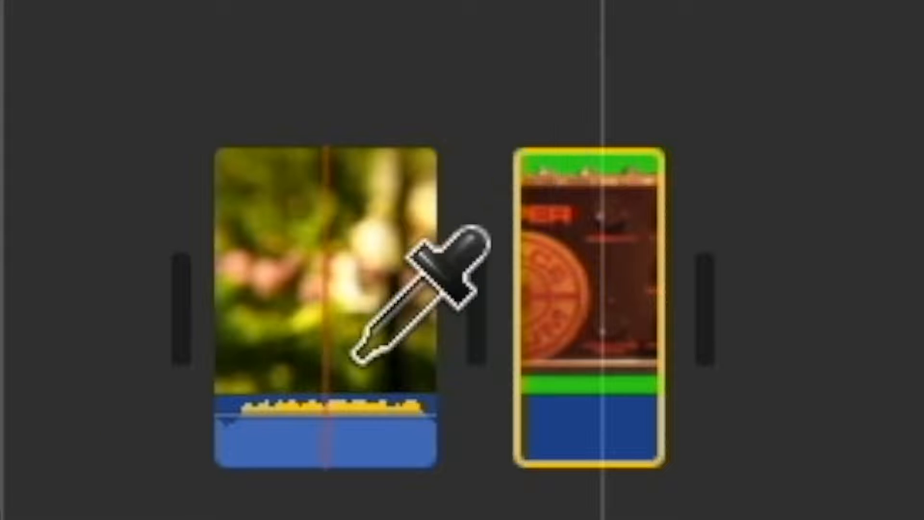
pyautogui.click(47, 402)
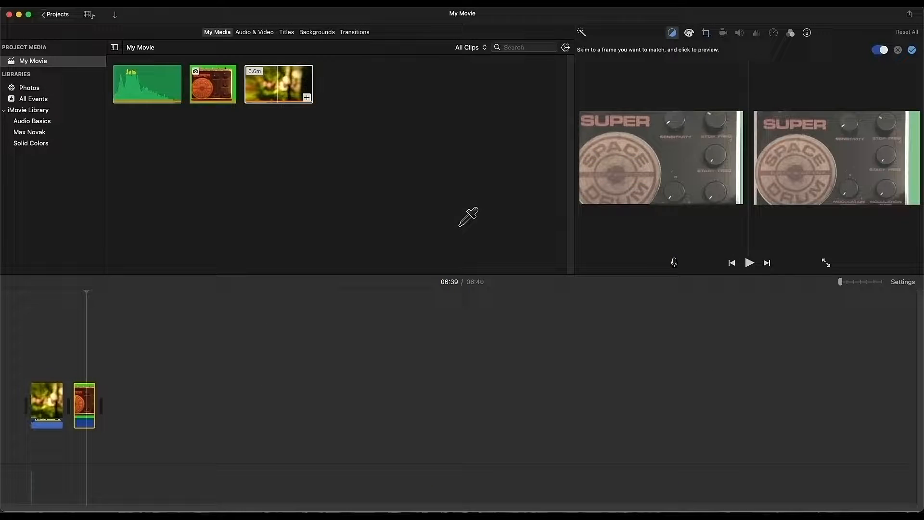
pyautogui.click(675, 34)
pyautogui.click(773, 50)
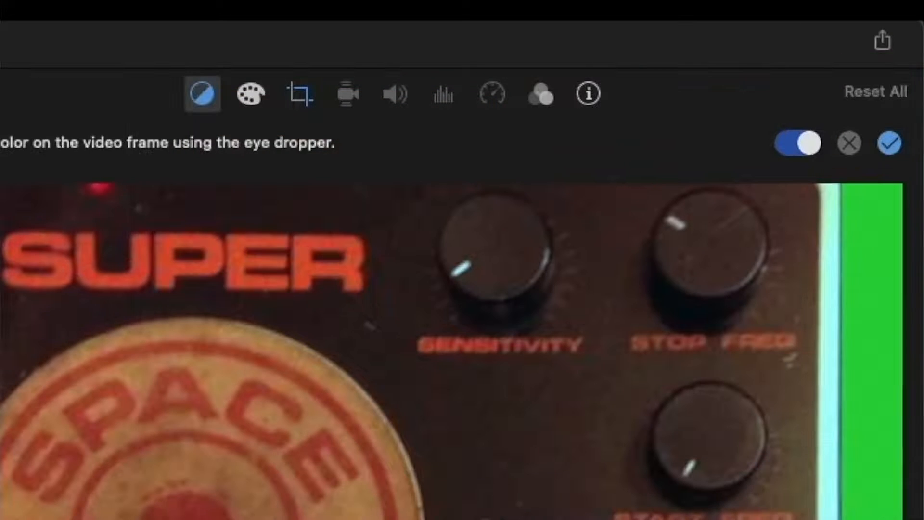
# Color-correct the pedal clip with darker shadows, brightness and black level, slightly higher saturation and a warmer temperature.
pyautogui.click(255, 94)
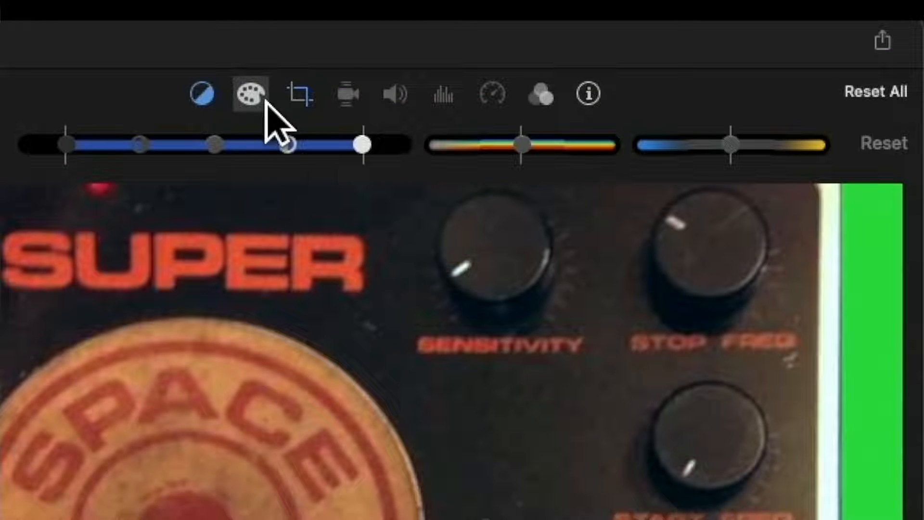
pyautogui.moveTo(147, 153); pyautogui.dragTo(133, 154)
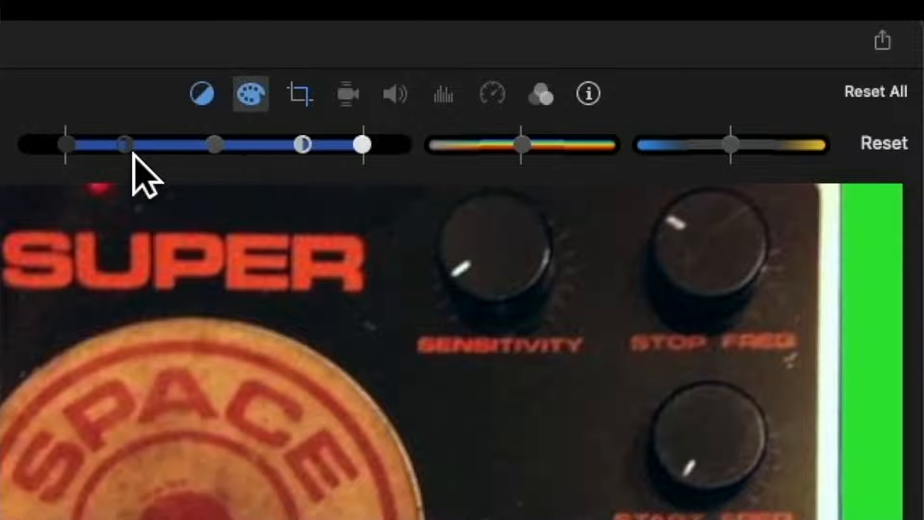
pyautogui.moveTo(230, 155); pyautogui.dragTo(215, 159)
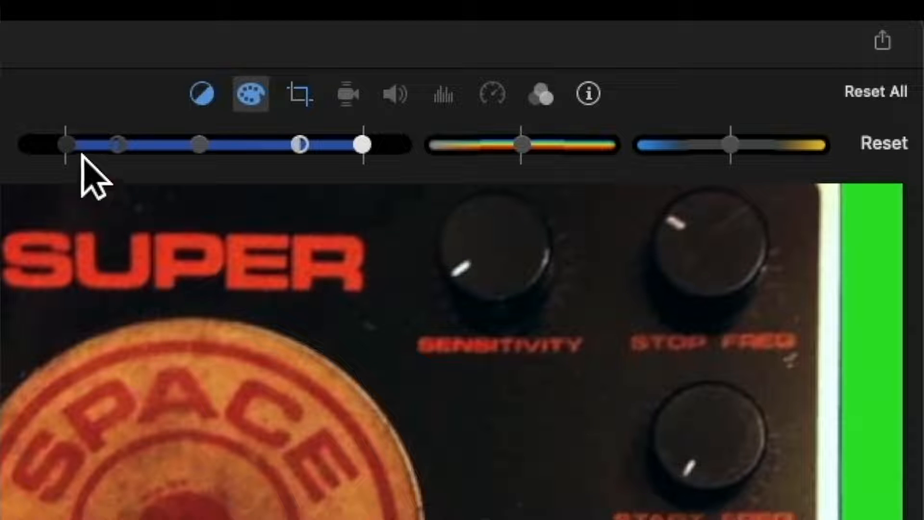
pyautogui.moveTo(80, 155); pyautogui.dragTo(65, 157)
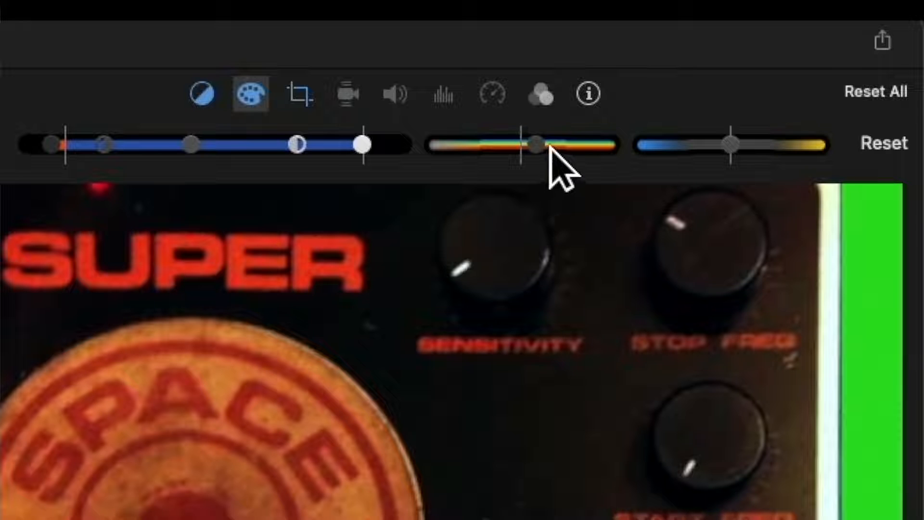
pyautogui.moveTo(728, 146); pyautogui.dragTo(759, 169)
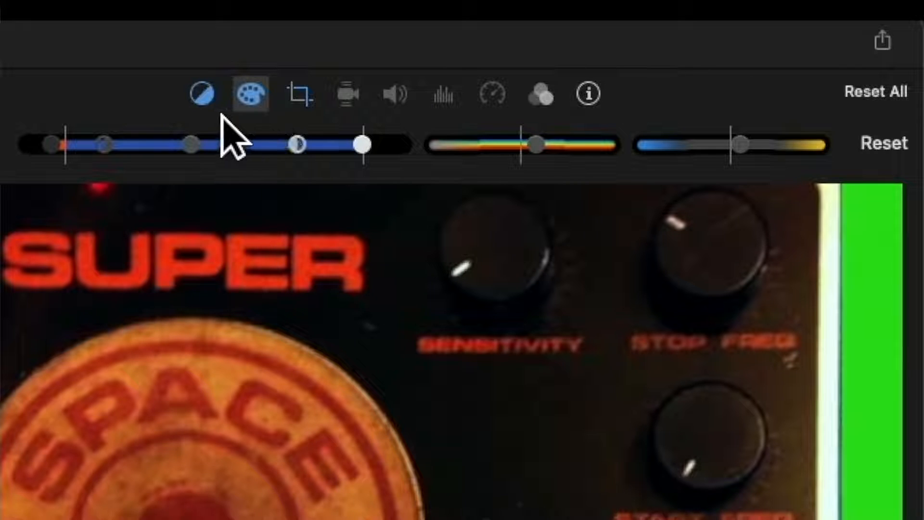
# Reset all adjustments on the drum pedal clip, including its color corrections and crop.
pyautogui.click(899, 102)
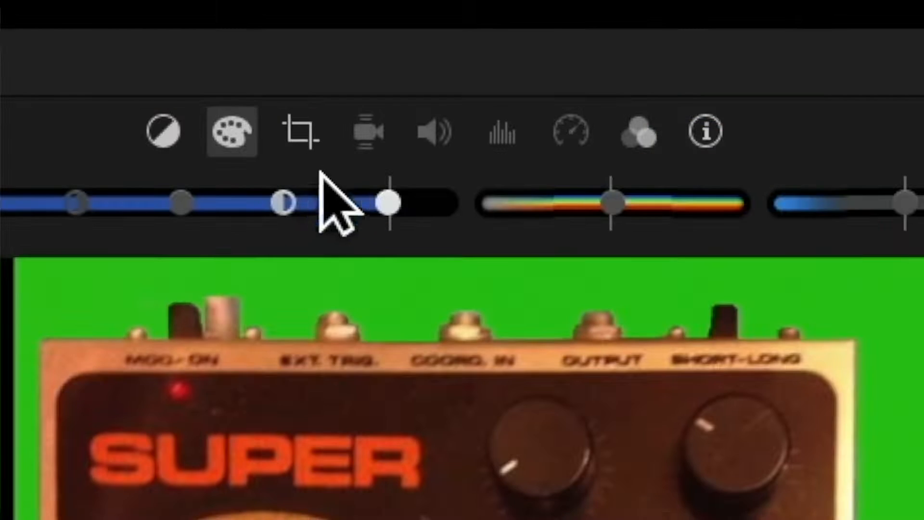
# Apply Ken Burns to the pedal clip with a Start frame around the whole pedal and an End frame around the upper knobs, and preview it.
pyautogui.click(299, 130)
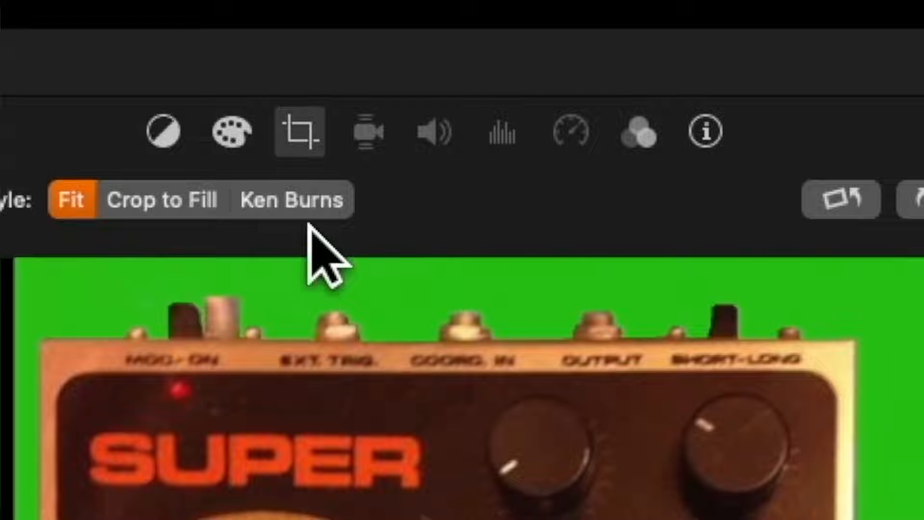
pyautogui.click(288, 202)
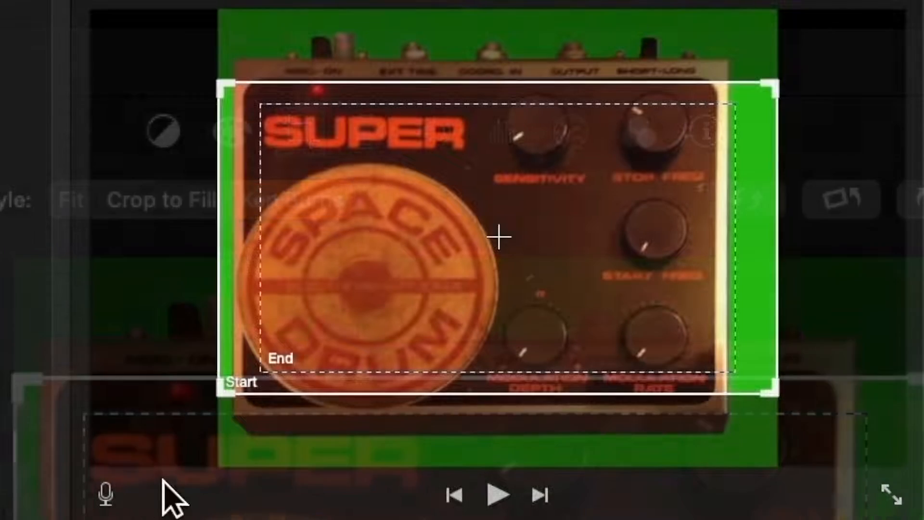
pyautogui.moveTo(221, 390); pyautogui.dragTo(187, 484)
pyautogui.moveTo(772, 86); pyautogui.dragTo(861, 30)
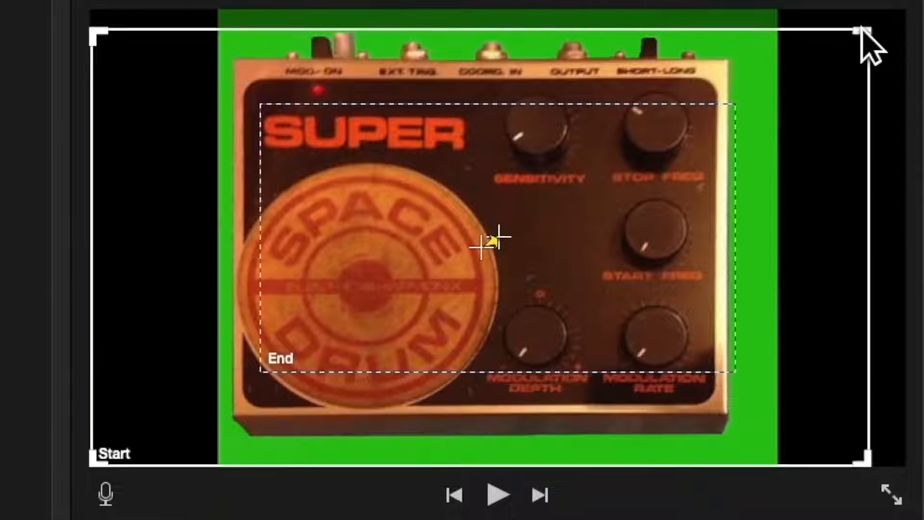
pyautogui.moveTo(264, 374); pyautogui.dragTo(366, 316)
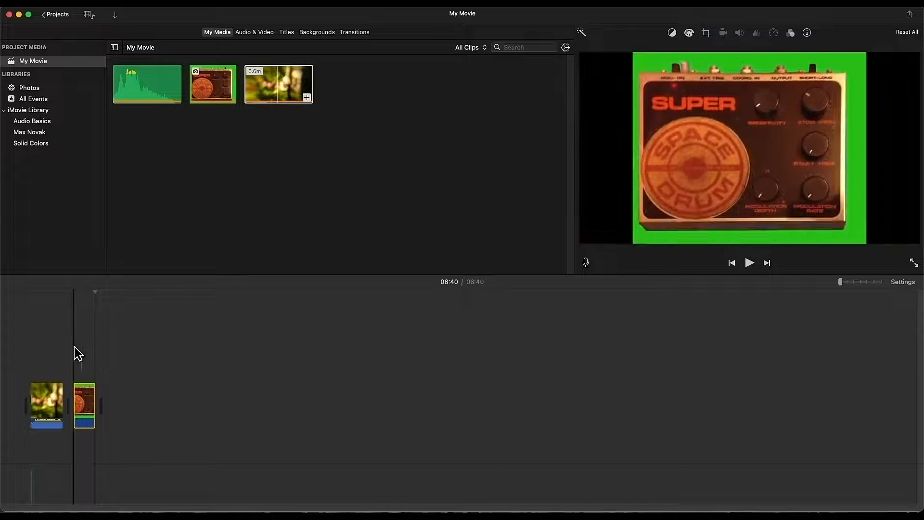
pyautogui.press('space')
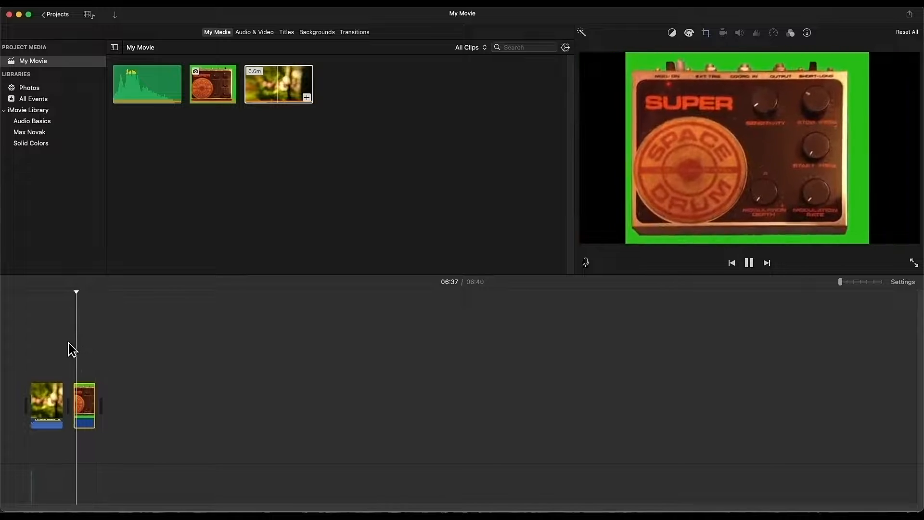
# Shrink the Ken Burns Start frame around the SUPER lettering and upper part of the disc, and play the clip to preview the move.
pyautogui.moveTo(586, 247); pyautogui.dragTo(762, 151)
pyautogui.moveTo(885, 125); pyautogui.dragTo(709, 152)
pyautogui.moveTo(584, 177); pyautogui.dragTo(611, 166)
pyautogui.moveTo(699, 137); pyautogui.dragTo(678, 146)
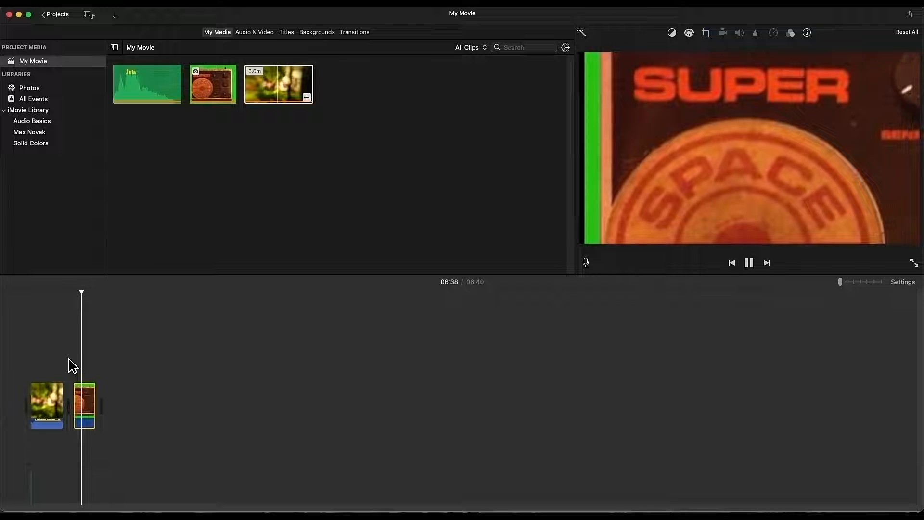
pyautogui.press('space')
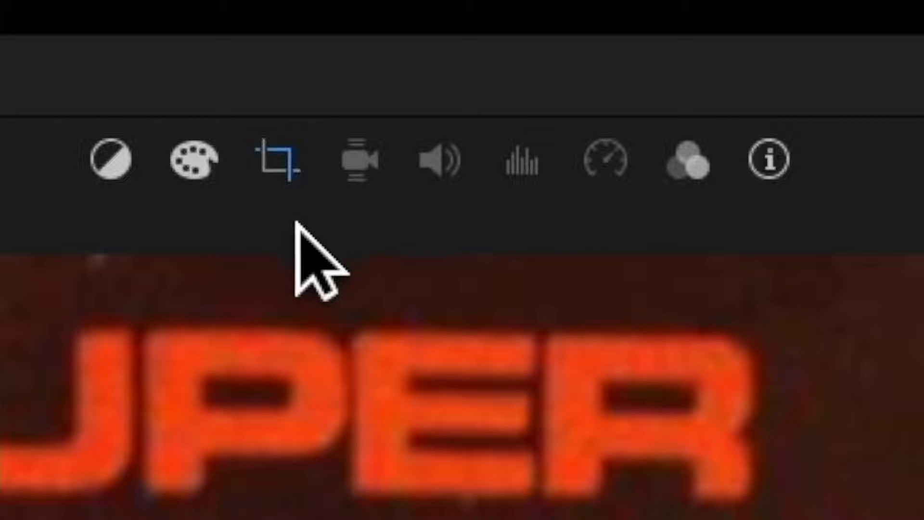
# Rework the pedal clip's Ken Burns crop, enlarging the End frame from the upper knobs outward past the photo.
pyautogui.click(706, 32)
pyautogui.moveTo(656, 167); pyautogui.dragTo(701, 207)
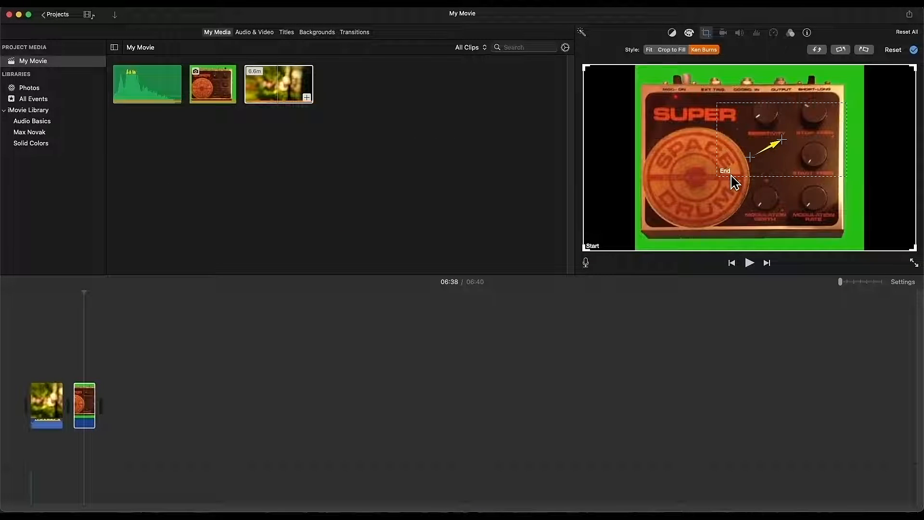
pyautogui.click(725, 173)
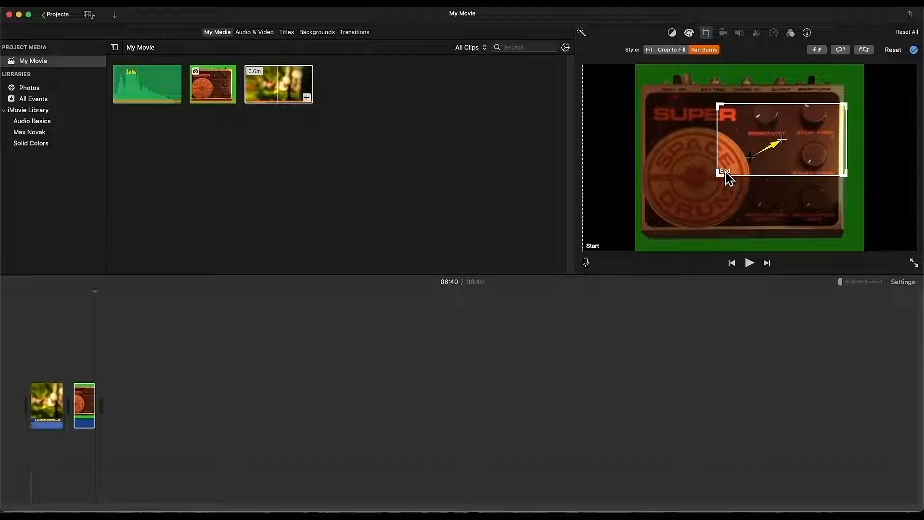
pyautogui.moveTo(727, 183); pyautogui.dragTo(561, 317)
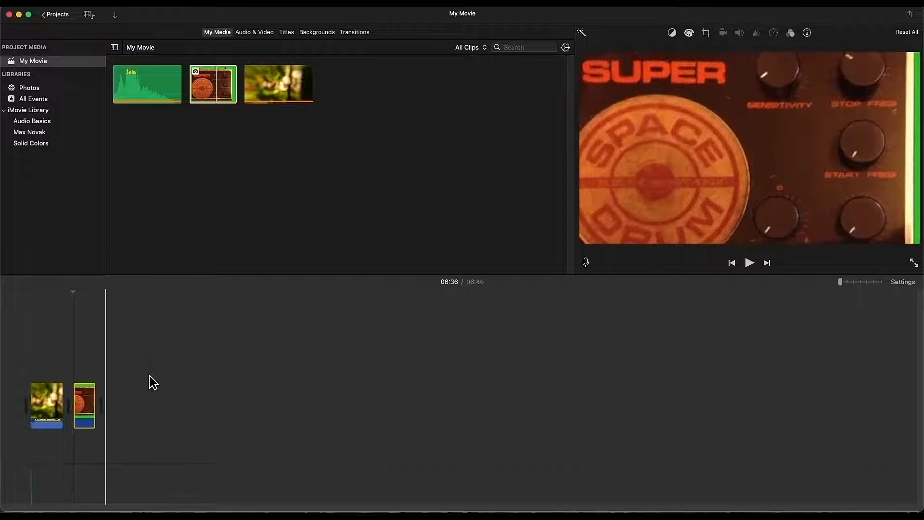
# Try the Crop to Fill style on the pedal clip and set its crop style back to Fit.
pyautogui.click(707, 33)
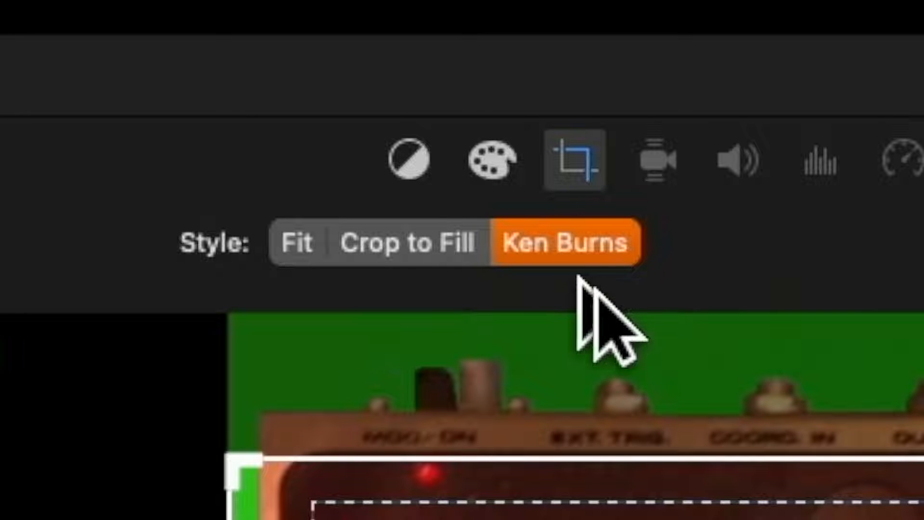
pyautogui.click(373, 252)
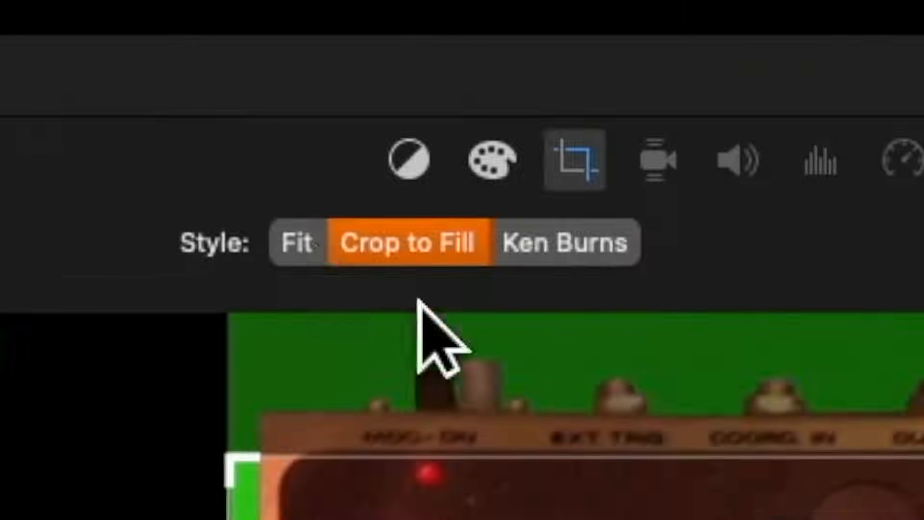
pyautogui.click(649, 49)
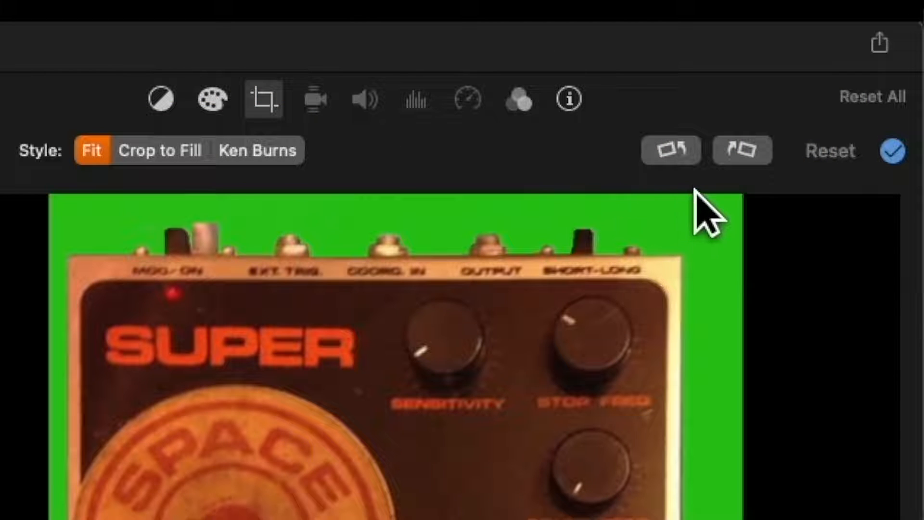
# Try rotating the pedal photo sideways and undo the rotation.
pyautogui.click(674, 154)
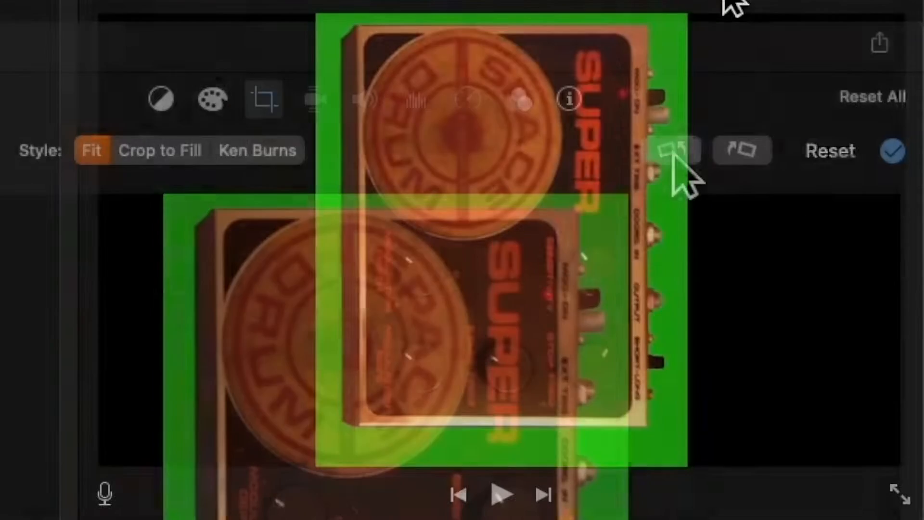
pyautogui.click(673, 155)
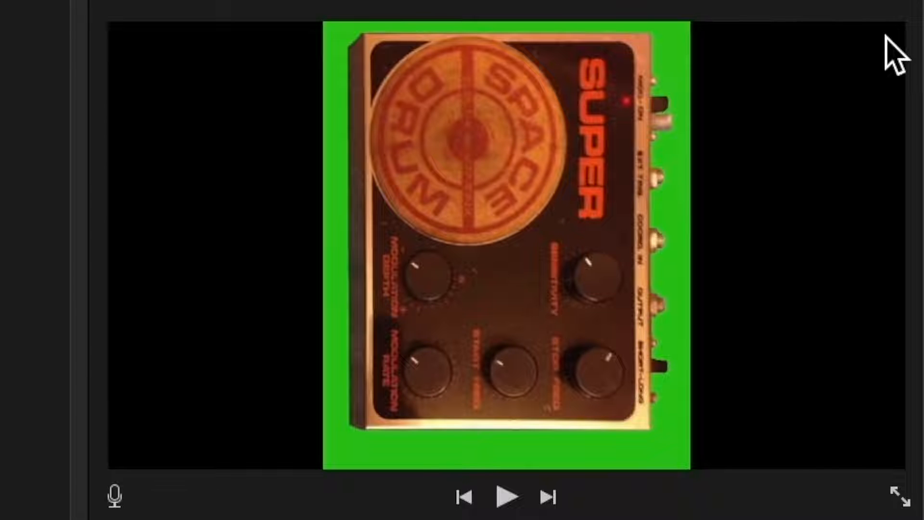
pyautogui.press('super+z')
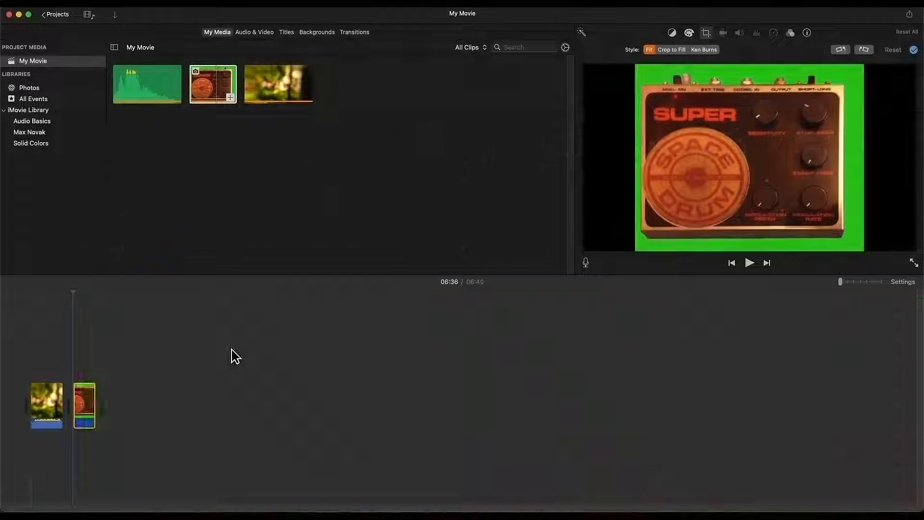
# Delete the drum pedal clip from the timeline and open the stabilization settings for the remaining video clip.
pyautogui.press('Delete')
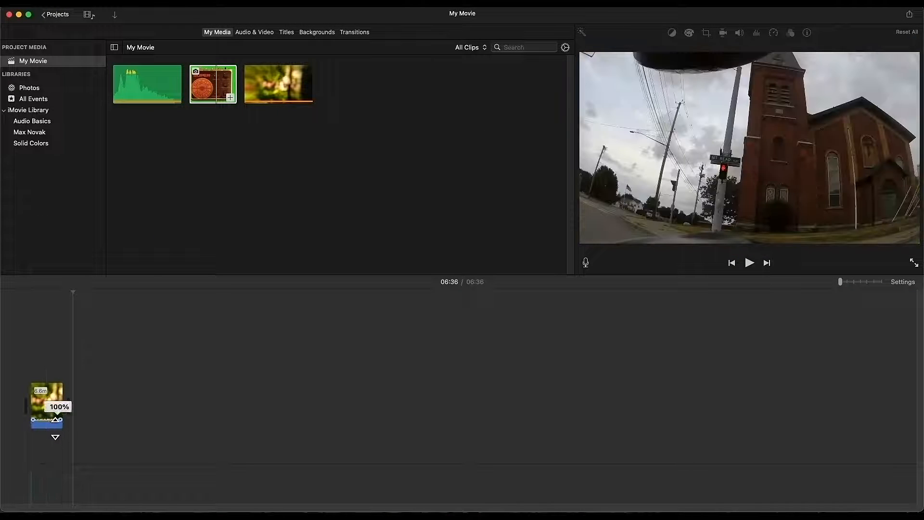
pyautogui.click(53, 395)
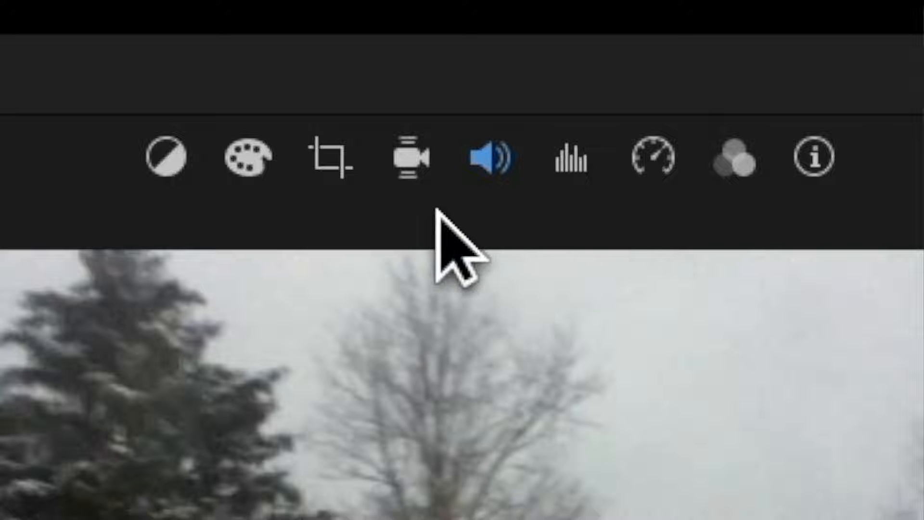
pyautogui.click(430, 162)
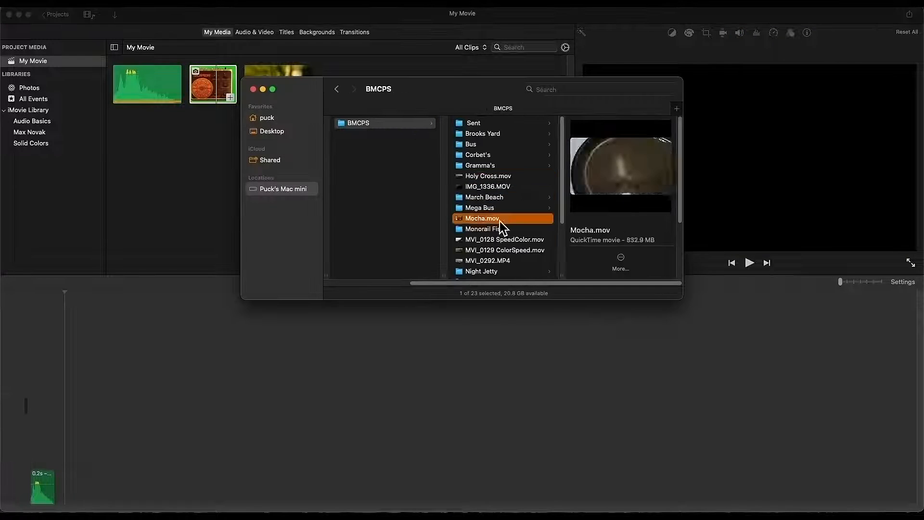
# Add MVI_0129 ColorSpeed.mov from the BMCPS folder in Finder to the timeline and play part of it to check for camera shake.
pyautogui.moveTo(501, 250); pyautogui.dragTo(48, 404)
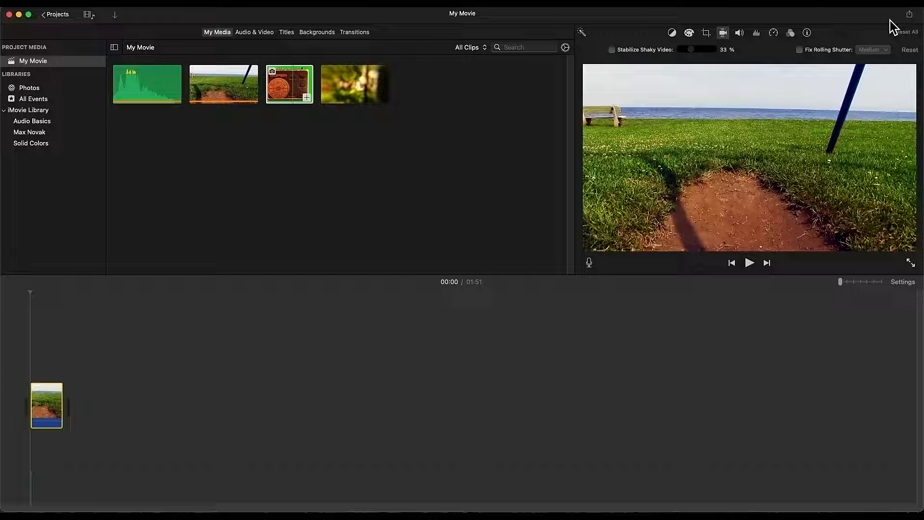
pyautogui.press('super+Tab')
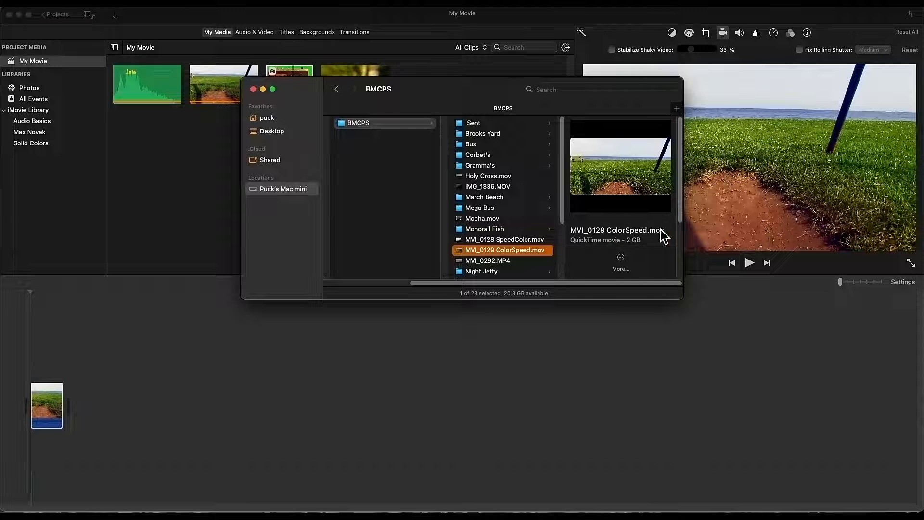
pyautogui.press('super+Tab')
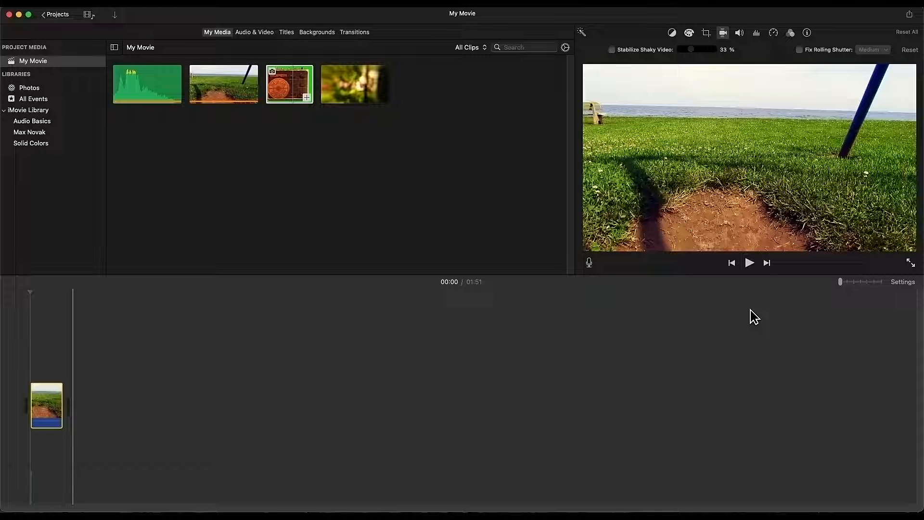
pyautogui.press('space')
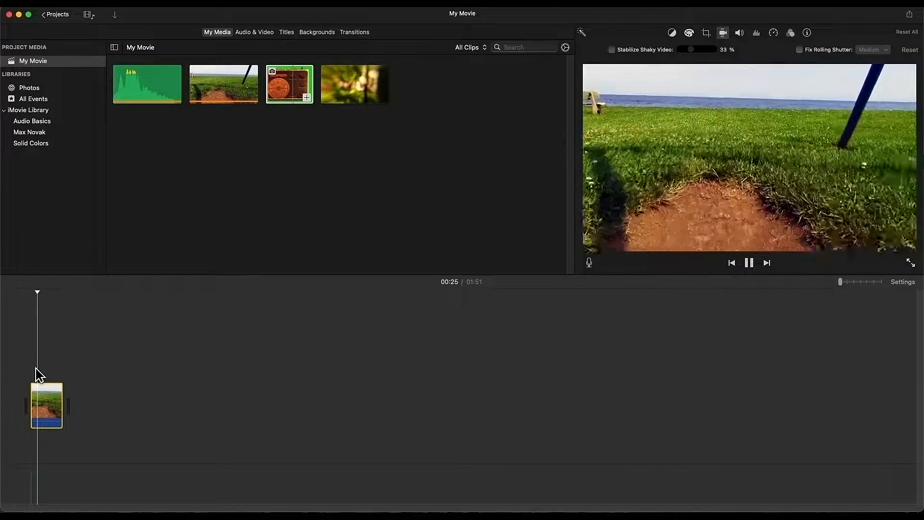
pyautogui.press('space')
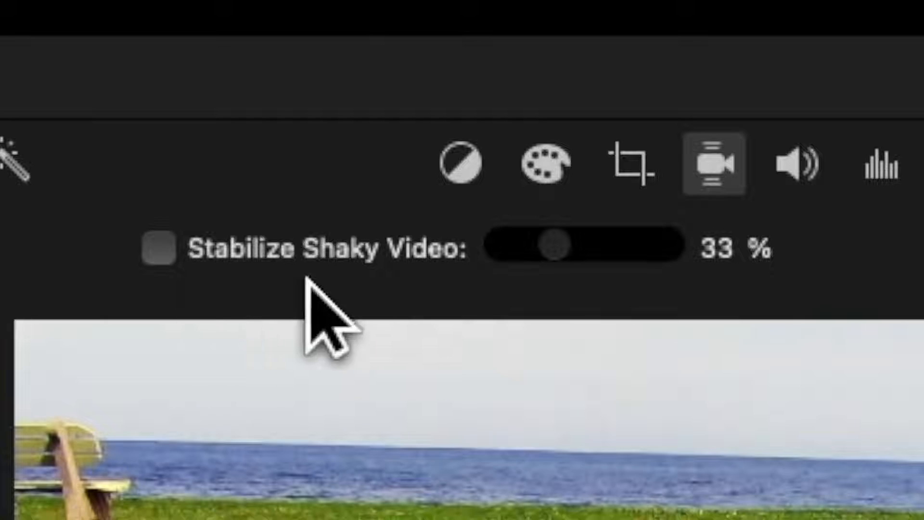
# Turn on Stabilize Shaky Video at 33% for the grass and lake clip.
pyautogui.click(170, 253)
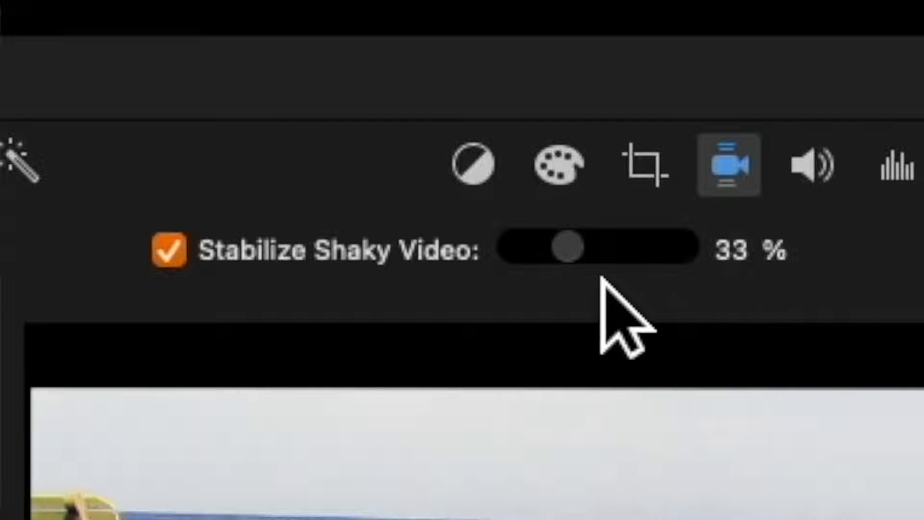
pyautogui.moveTo(568, 247); pyautogui.dragTo(575, 246)
pyautogui.moveTo(601, 282); pyautogui.dragTo(689, 295)
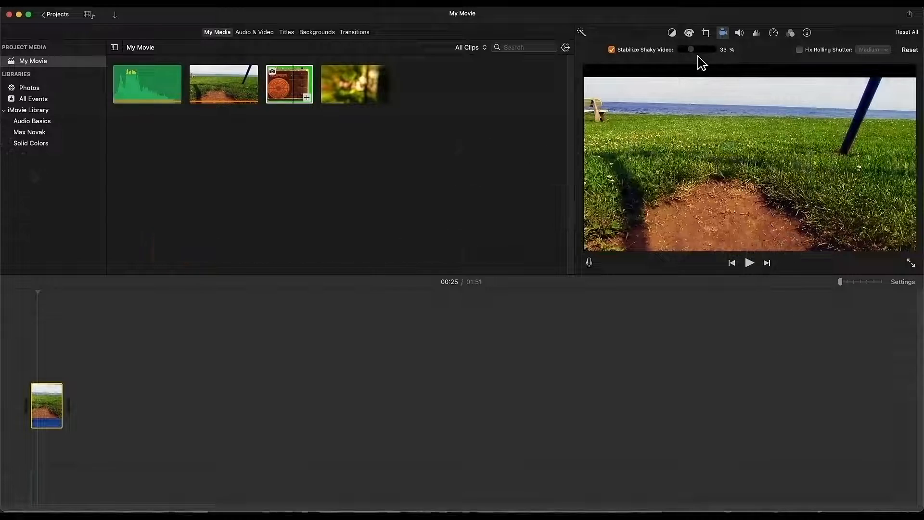
# Compare stabilization strengths of 100% and 0%, raise the strength slightly above zero and play the clip.
pyautogui.moveTo(691, 50); pyautogui.dragTo(722, 57)
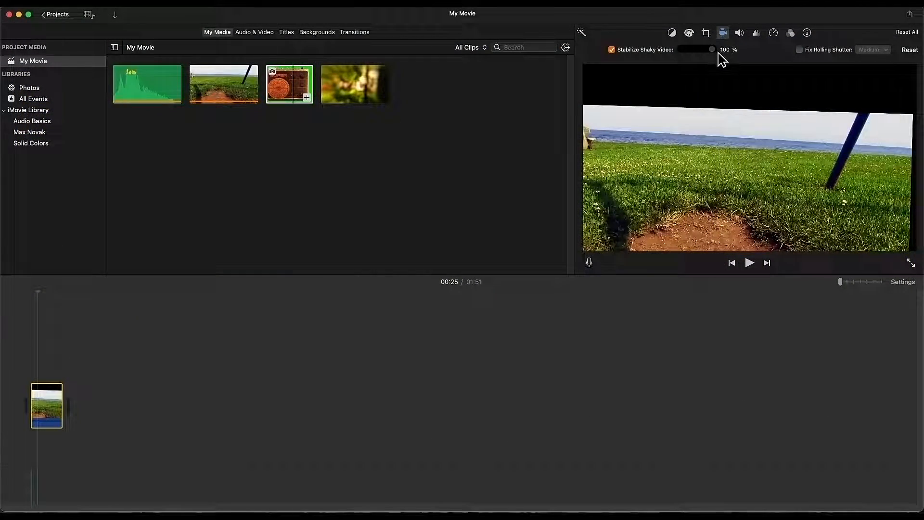
pyautogui.moveTo(717, 53); pyautogui.dragTo(688, 60)
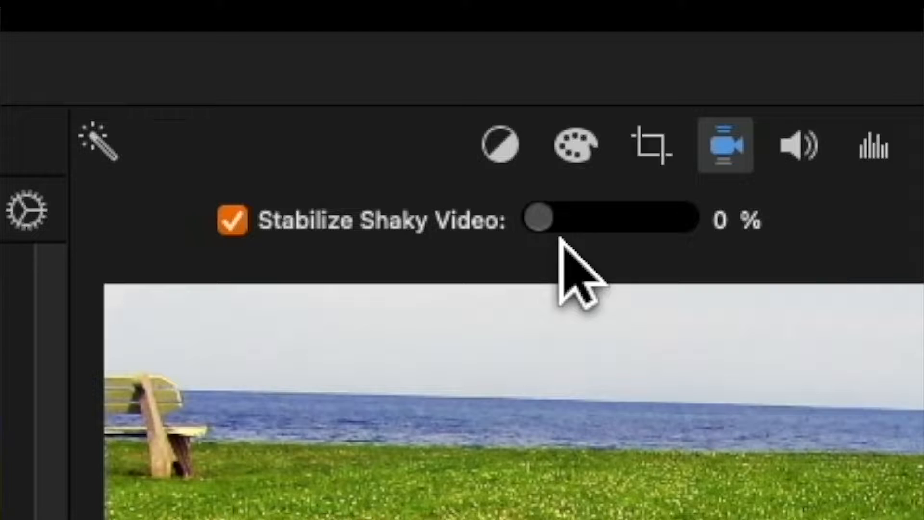
pyautogui.moveTo(559, 233); pyautogui.dragTo(580, 236)
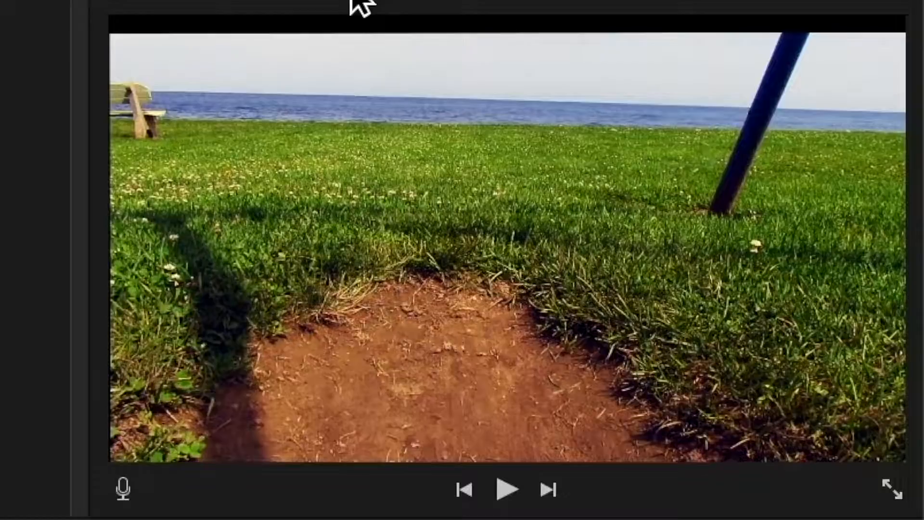
pyautogui.press('space')
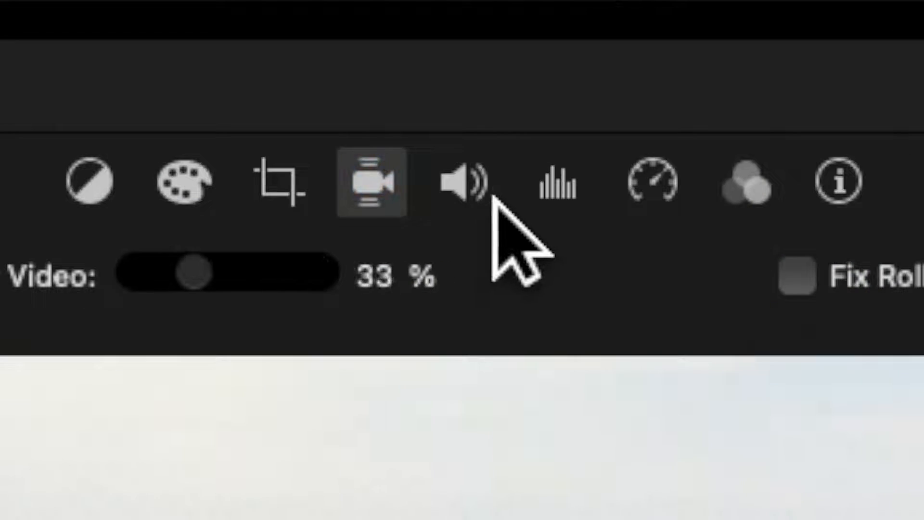
# Examine the clip's volume, video and audio effect, and noise reduction and equalizer settings, with the timeline zoomed in.
pyautogui.click(458, 171)
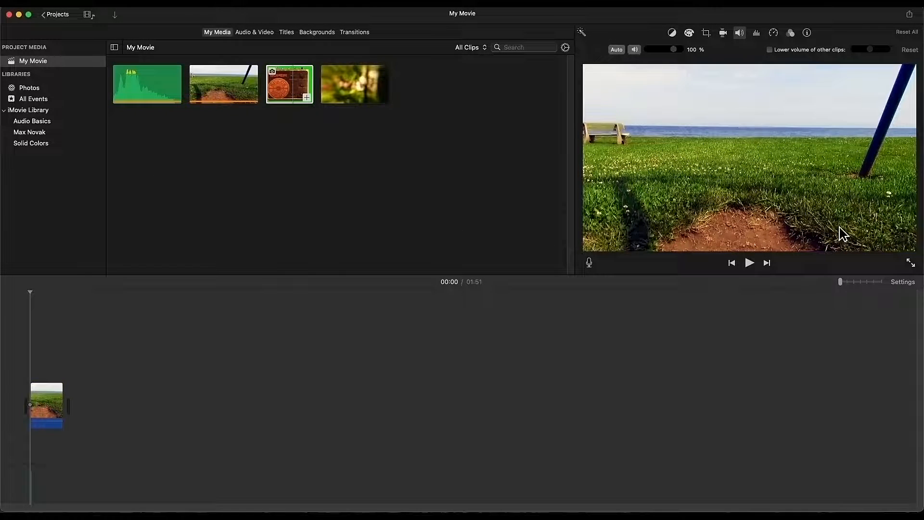
pyautogui.moveTo(841, 282); pyautogui.dragTo(918, 285)
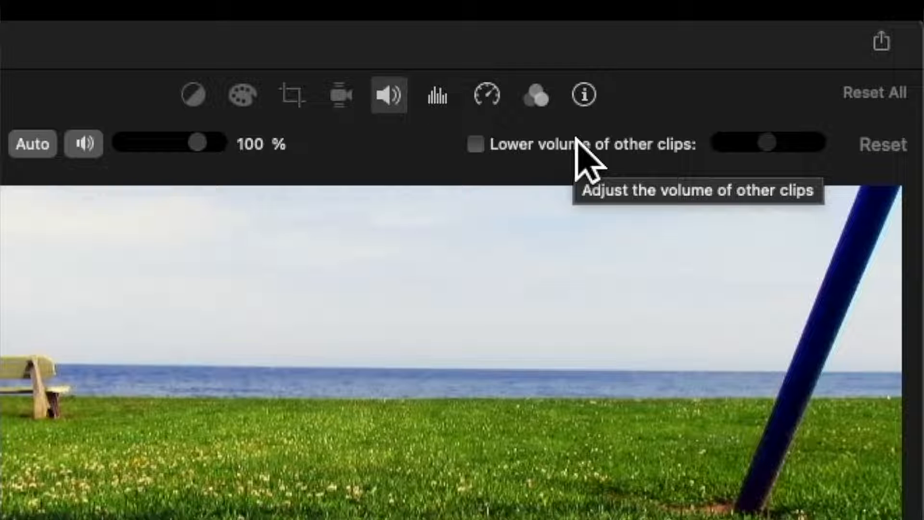
pyautogui.click(550, 100)
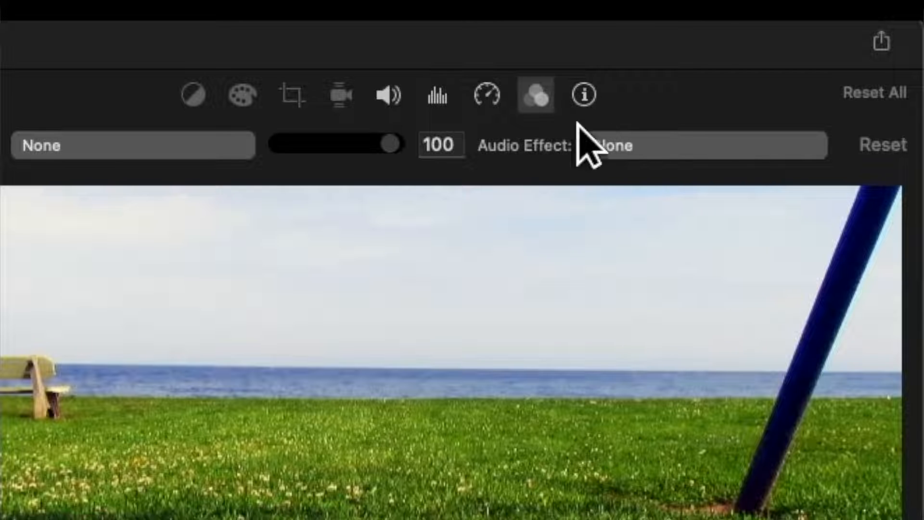
pyautogui.click(447, 96)
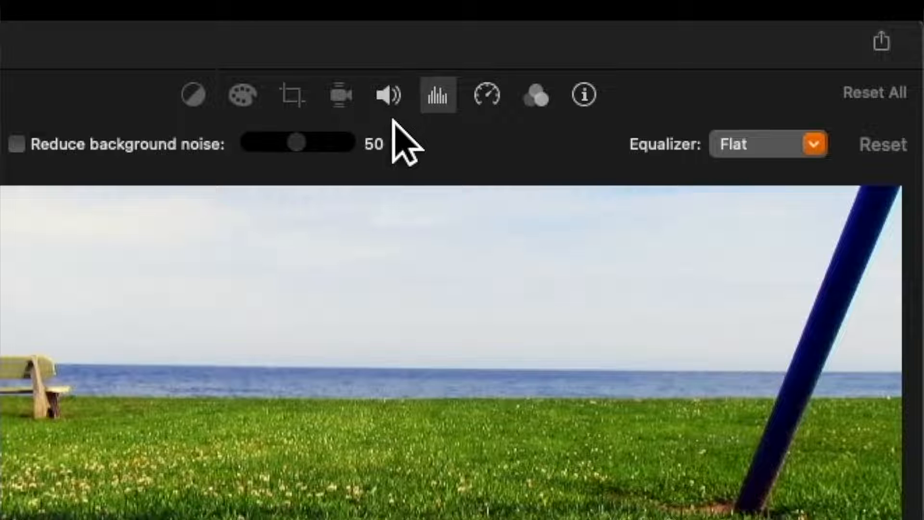
pyautogui.click(393, 96)
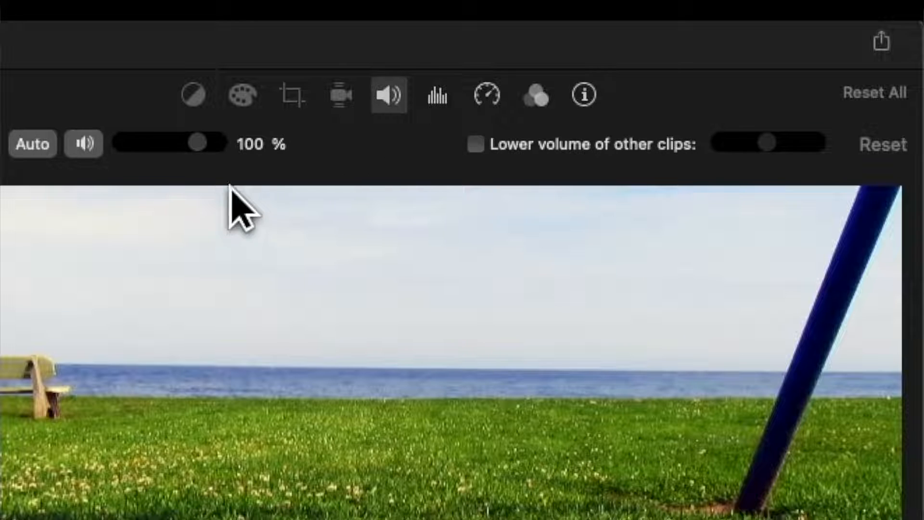
# Review the selected clip's noise reduction, equalizer and effect settings, and set its speed to Fast at 2x.
pyautogui.click(438, 104)
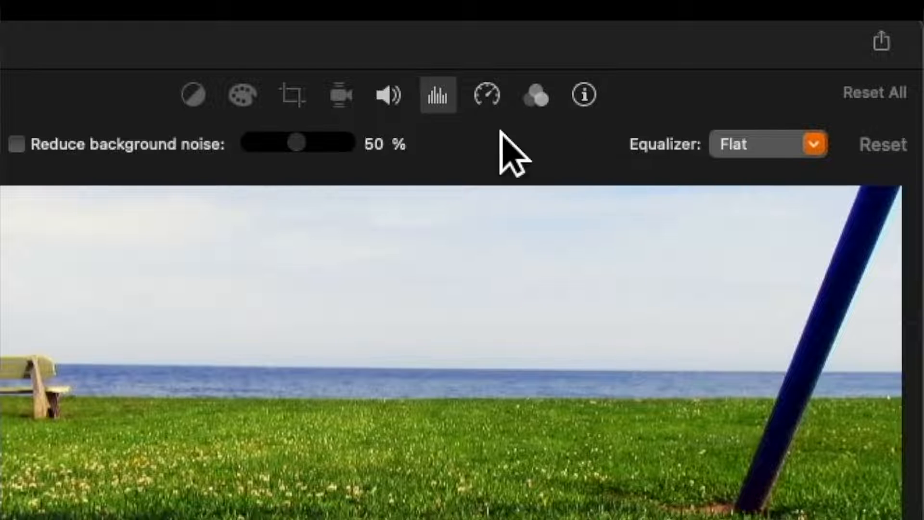
pyautogui.click(548, 103)
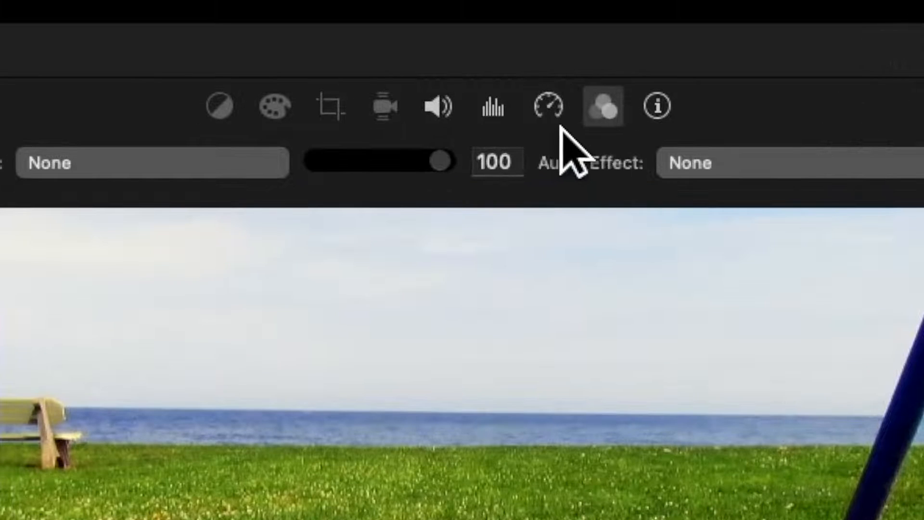
pyautogui.click(560, 124)
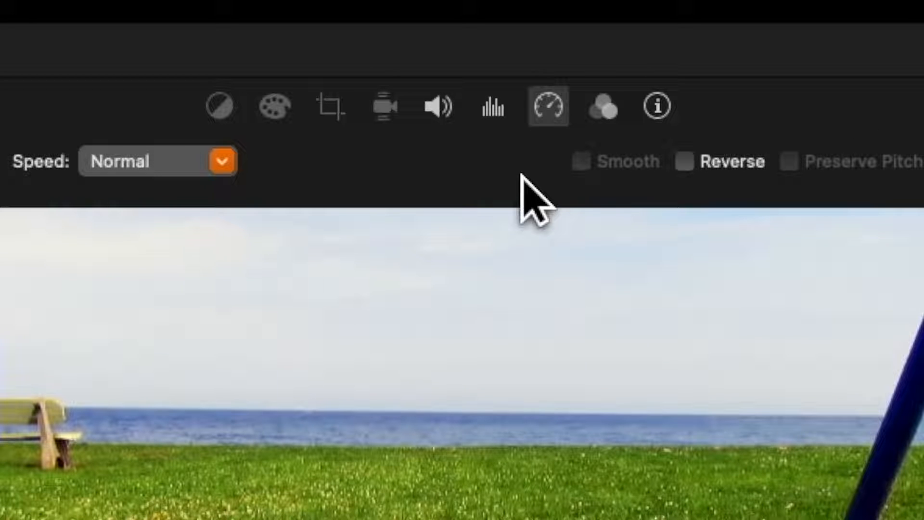
pyautogui.click(548, 110)
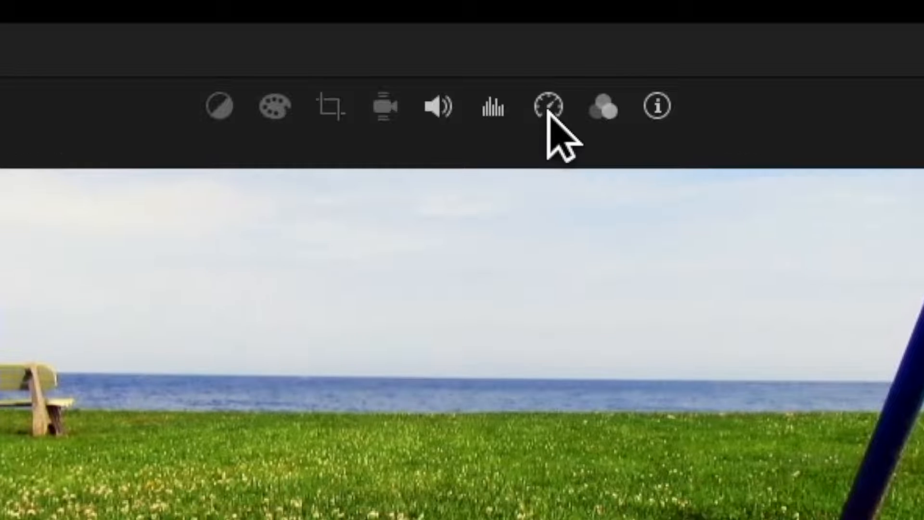
pyautogui.click(548, 109)
pyautogui.click(221, 161)
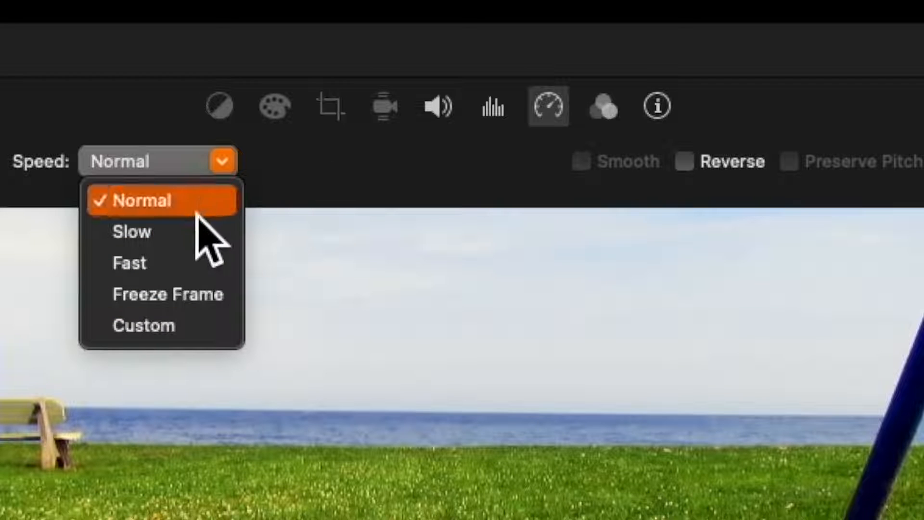
pyautogui.click(195, 264)
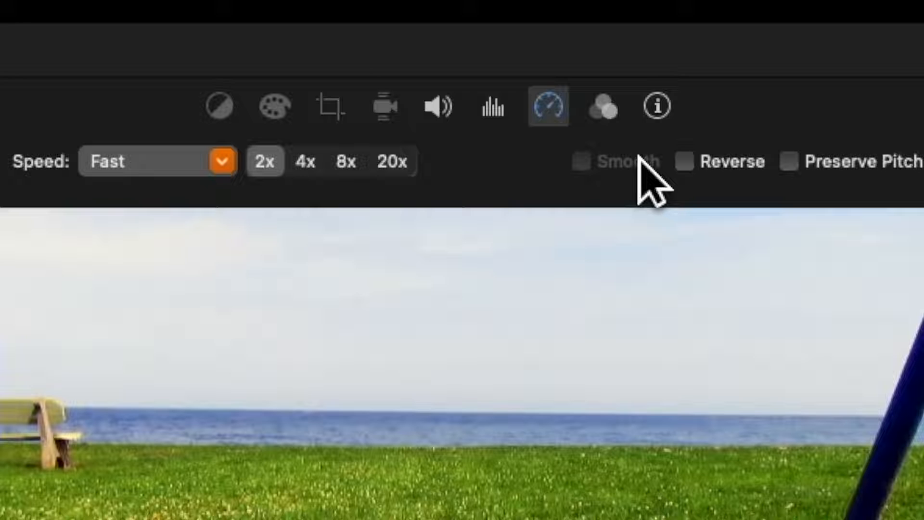
# Try the Reverse and Preserve Pitch options and the 8x and 20x speed presets on the selected clip.
pyautogui.click(691, 159)
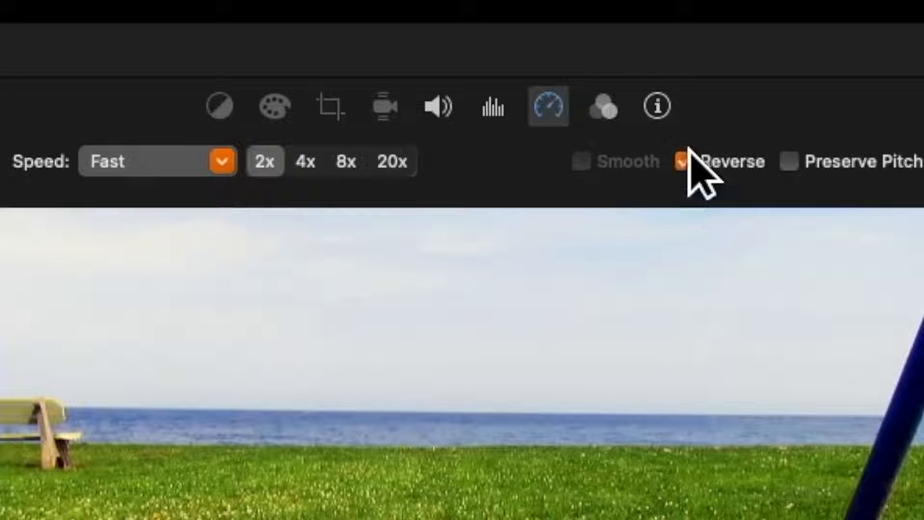
pyautogui.click(688, 156)
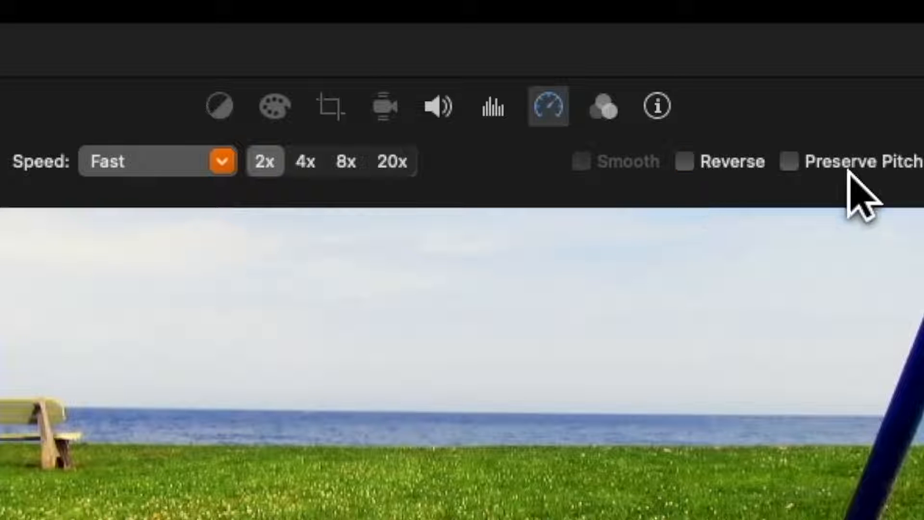
pyautogui.click(812, 166)
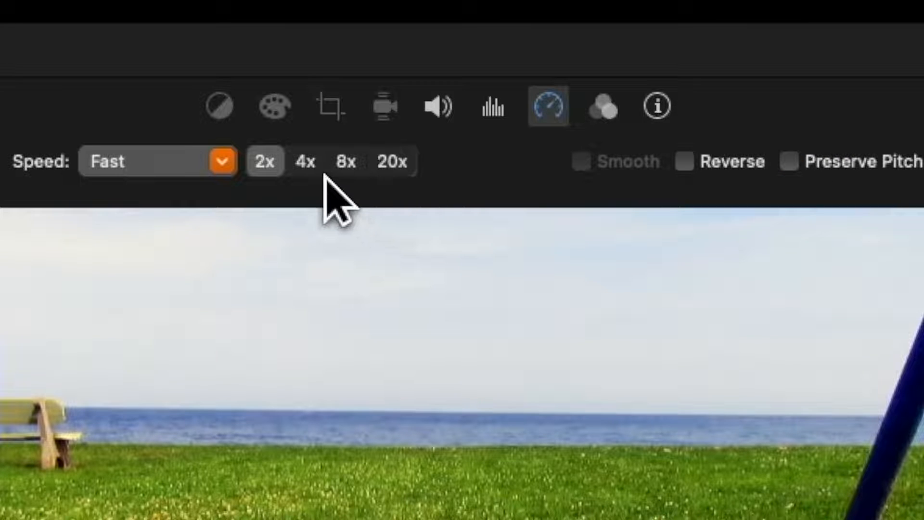
pyautogui.click(346, 164)
pyautogui.click(387, 161)
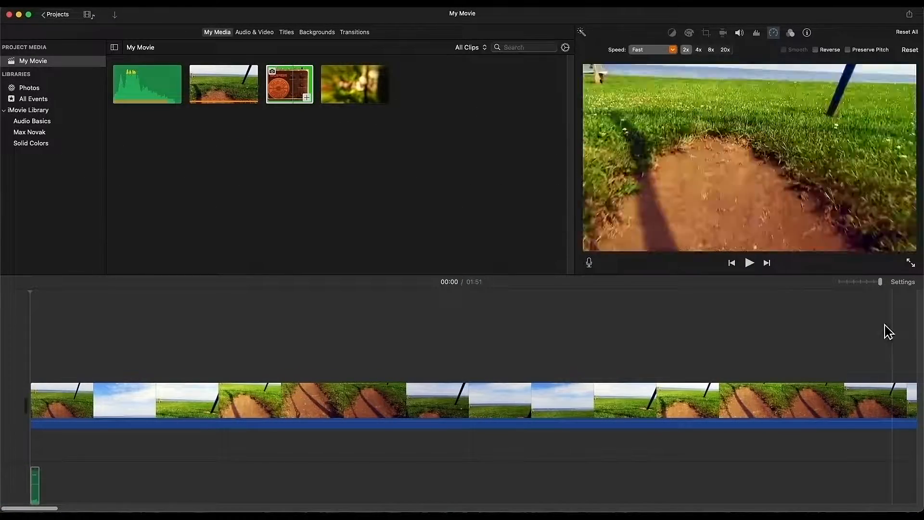
# Show the Speed Editor on the grass and lake clip and try to speed the clip up with the handle at its end.
pyautogui.moveTo(850, 283); pyautogui.dragTo(844, 282)
pyautogui.rightClick(371, 406)
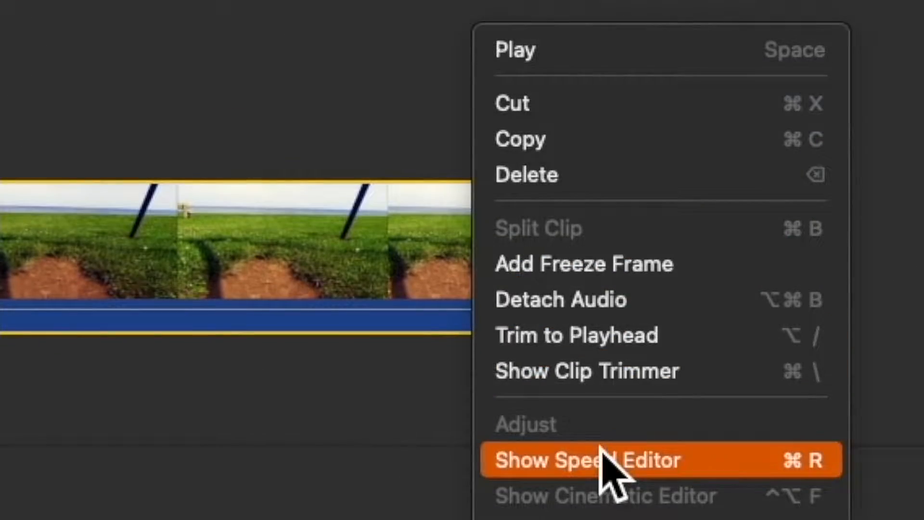
pyautogui.click(600, 454)
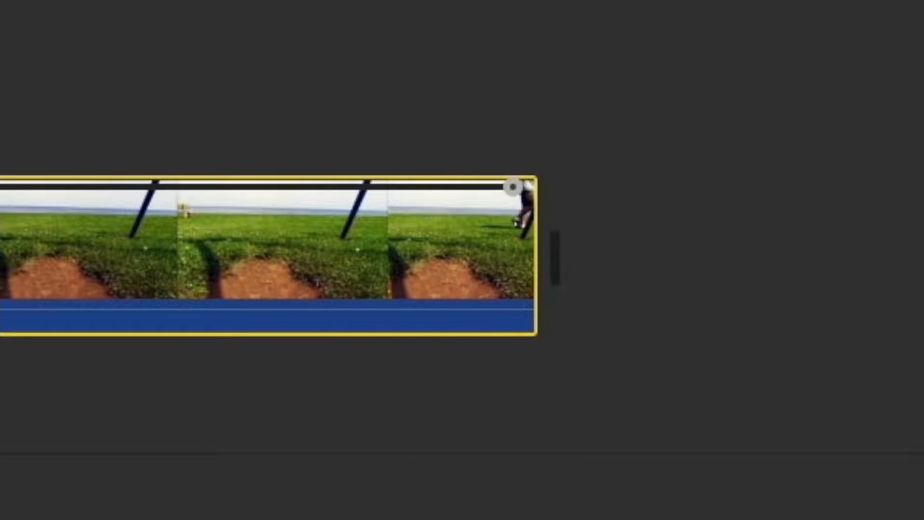
pyautogui.moveTo(513, 187); pyautogui.dragTo(413, 386)
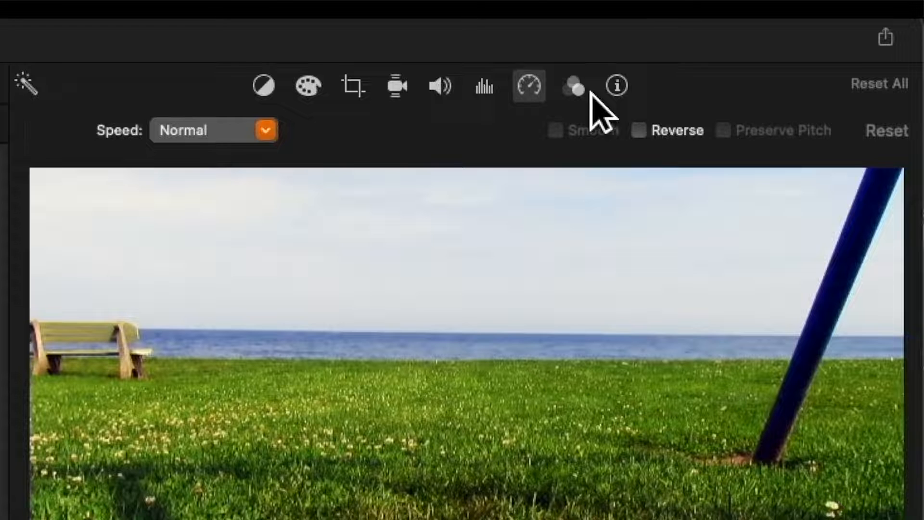
# Open the clip filter and audio effect settings for the grass and lake clip.
pyautogui.click(575, 84)
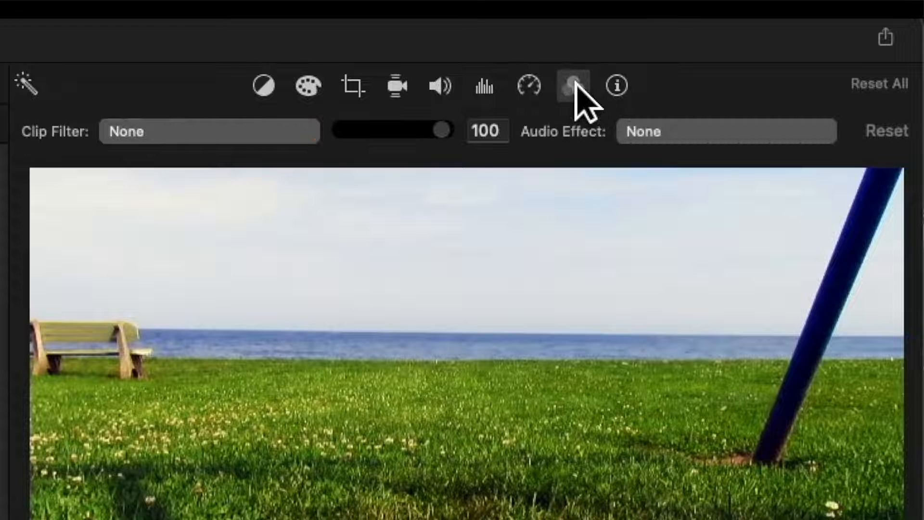